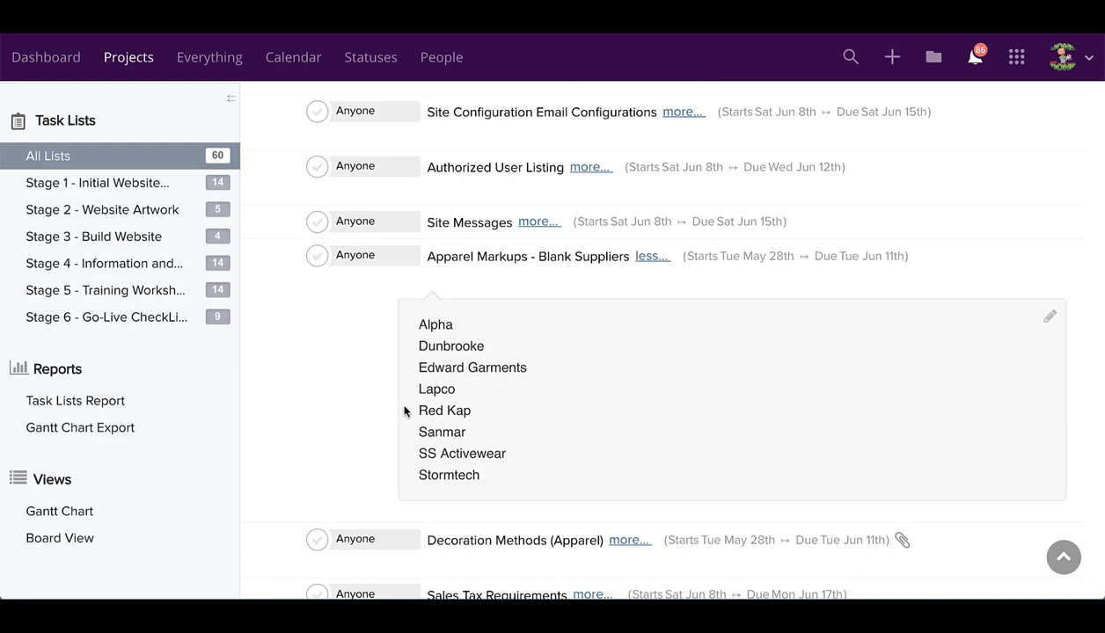
- In WebJaguar, look through the supplier list and open the markup settings of VIP - Alpha/Broder
{"action": "scroll", "coordinate": [409, 444], "scroll_direction": "up", "scroll_amount": 1}
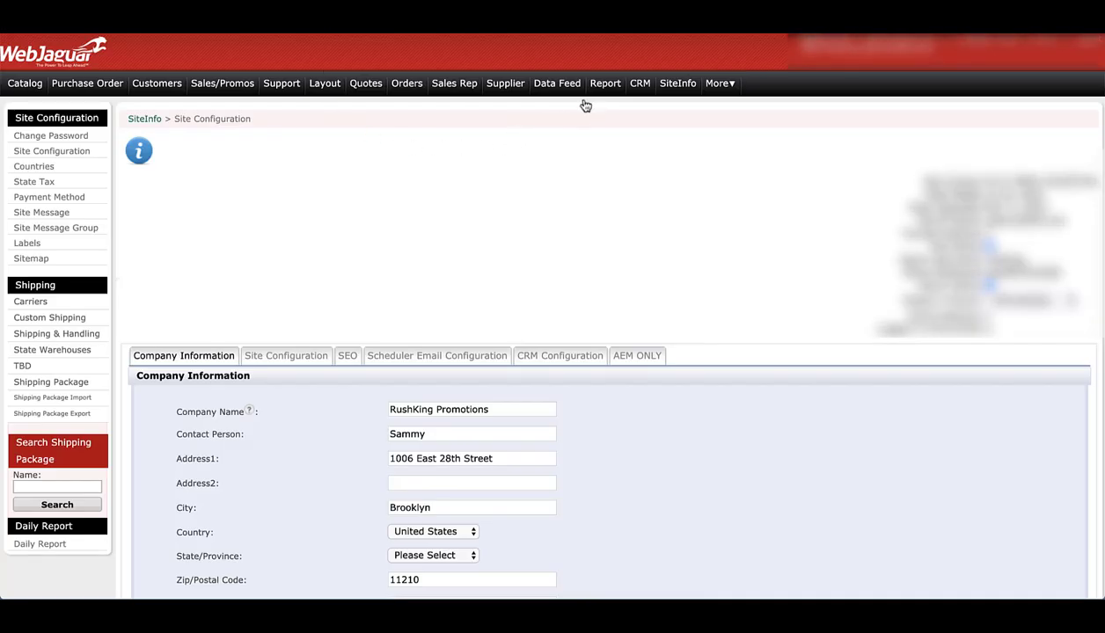
{"action": "left_click", "coordinate": [494, 92]}
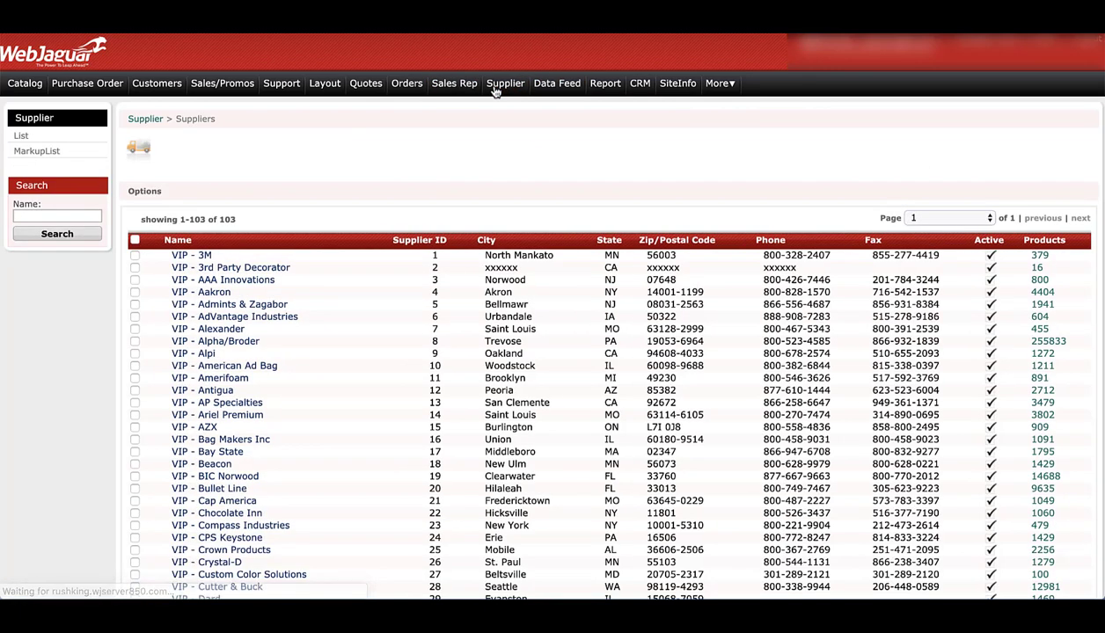
{"action": "scroll", "coordinate": [364, 154], "scroll_direction": "down", "scroll_amount": 1}
{"action": "scroll", "coordinate": [363, 154], "scroll_direction": "down", "scroll_amount": 12}
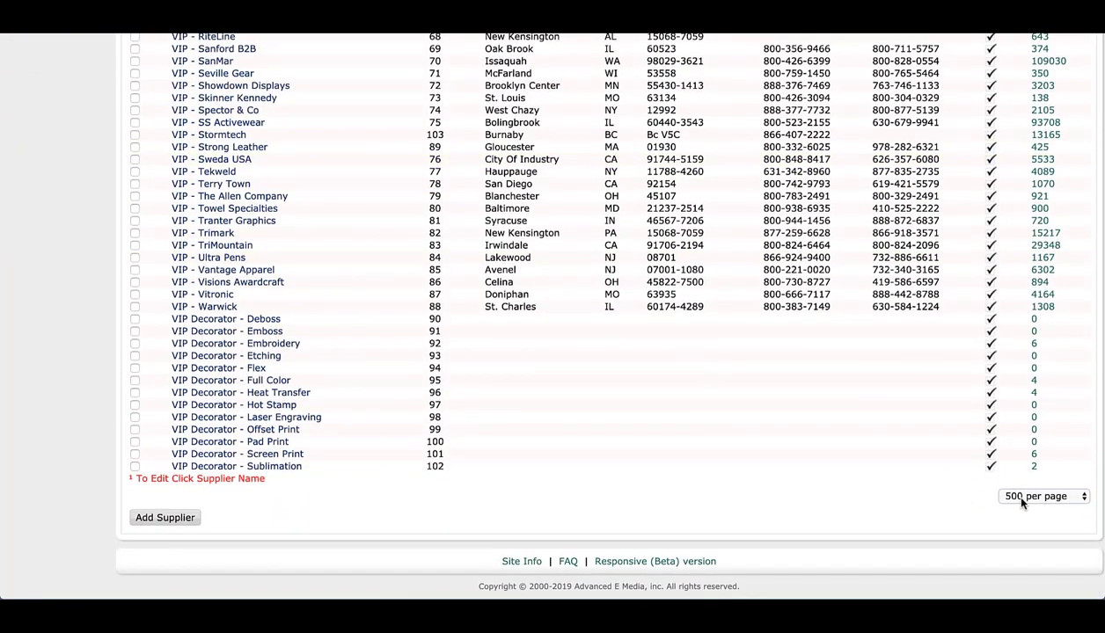
{"action": "scroll", "coordinate": [560, 481], "scroll_direction": "up", "scroll_amount": 5}
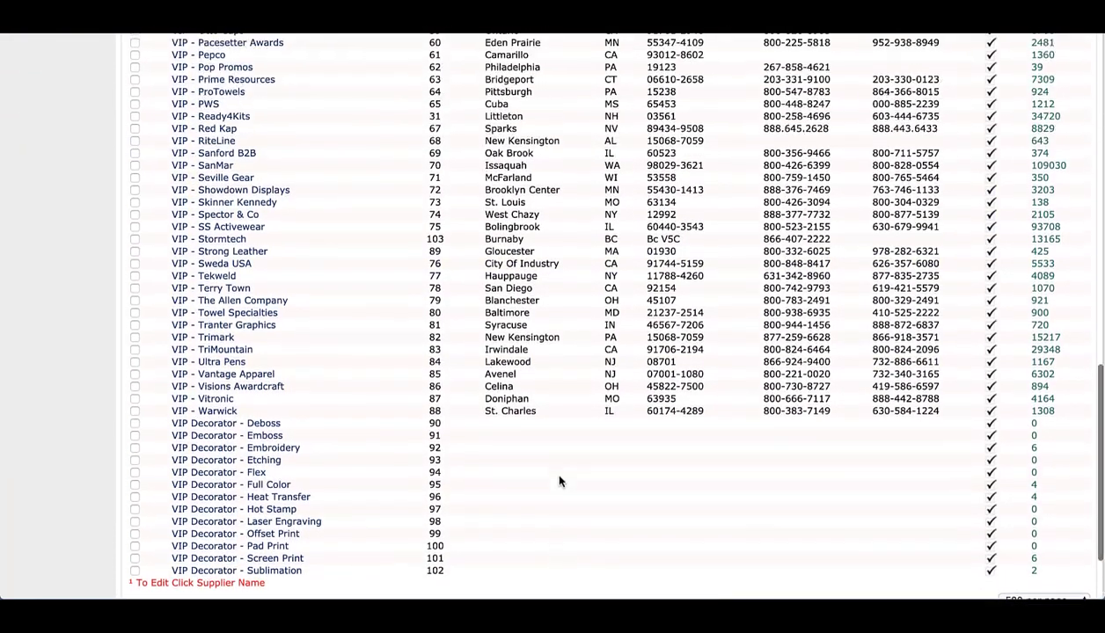
{"action": "scroll", "coordinate": [559, 481], "scroll_direction": "up", "scroll_amount": 15}
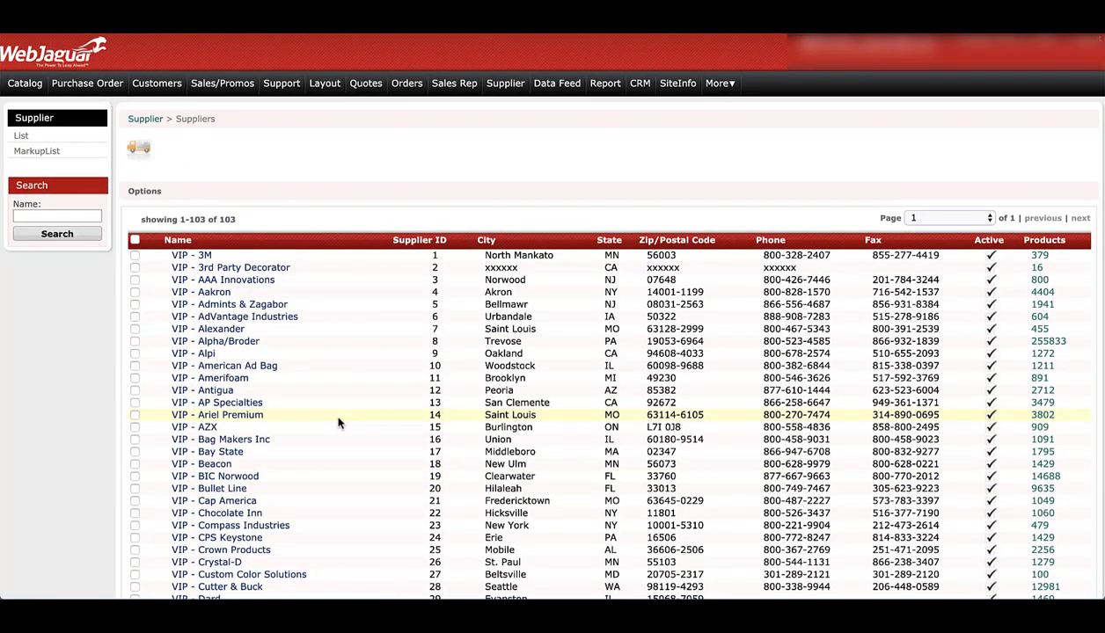
{"action": "left_click", "coordinate": [236, 345]}
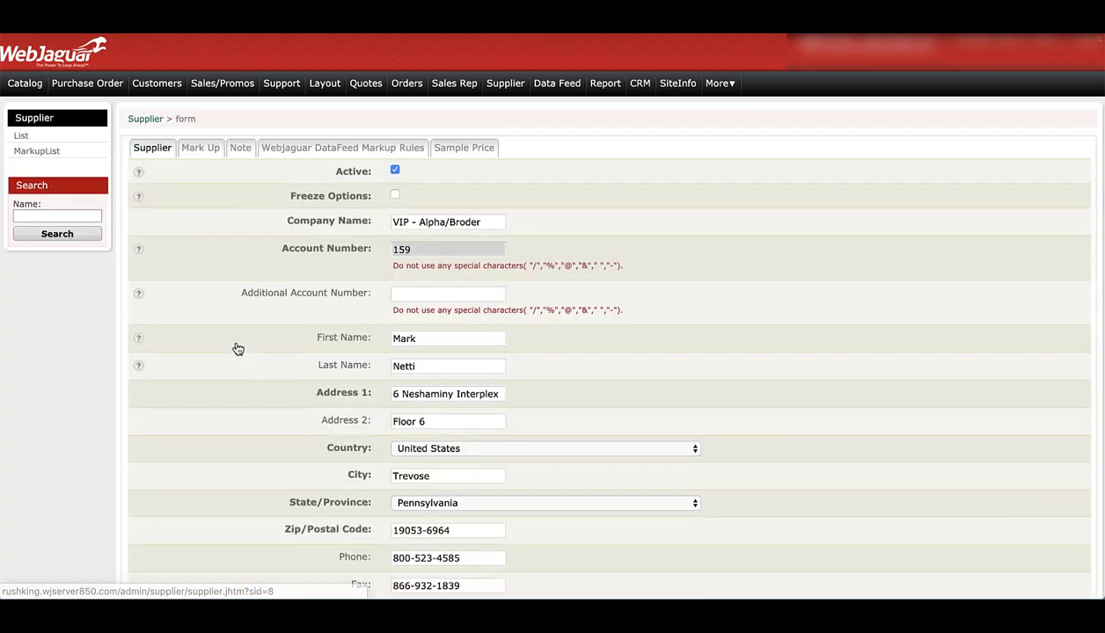
{"action": "left_click", "coordinate": [204, 152]}
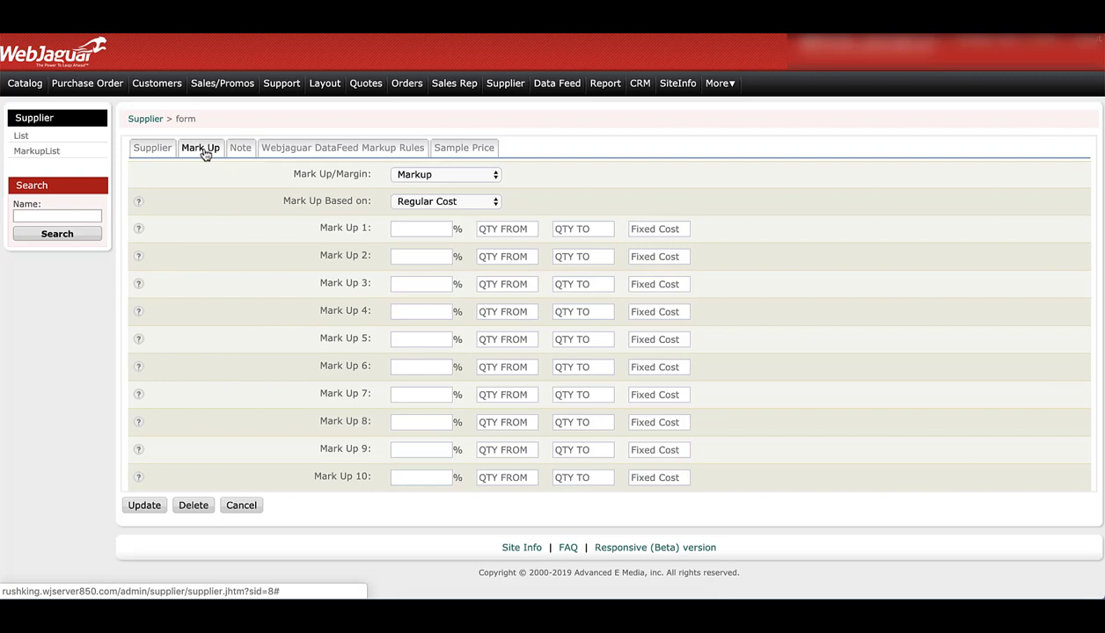
- Set Mark Up 1 to 50% for quantities 12 to 23, and Mark Up 2 to 45% from quantity 24
{"action": "left_click", "coordinate": [437, 232]}
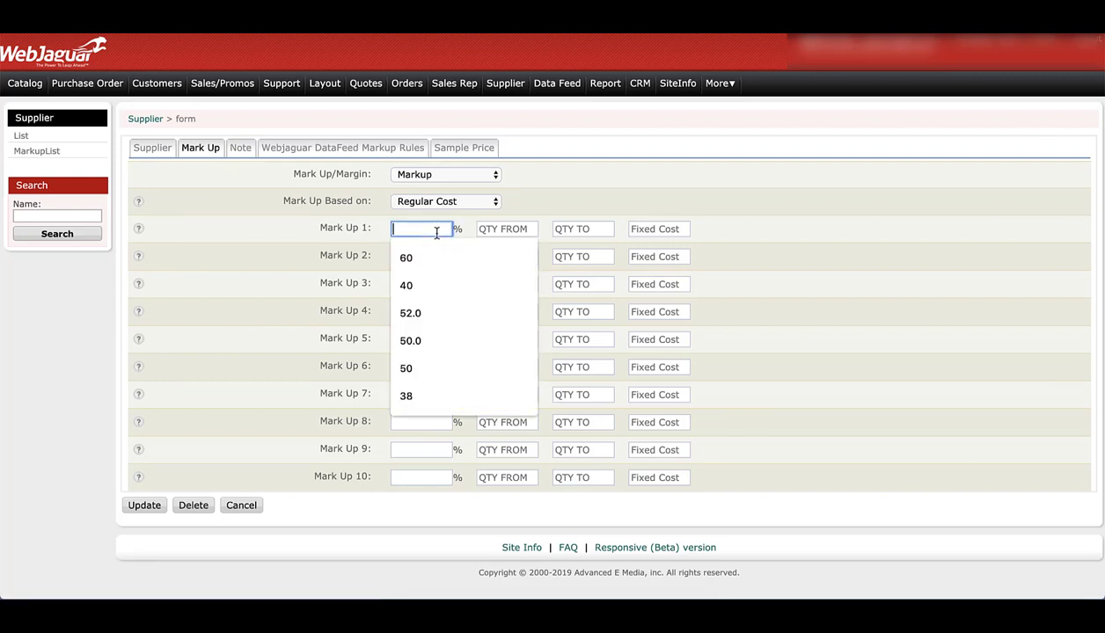
{"action": "type", "text": "50"}
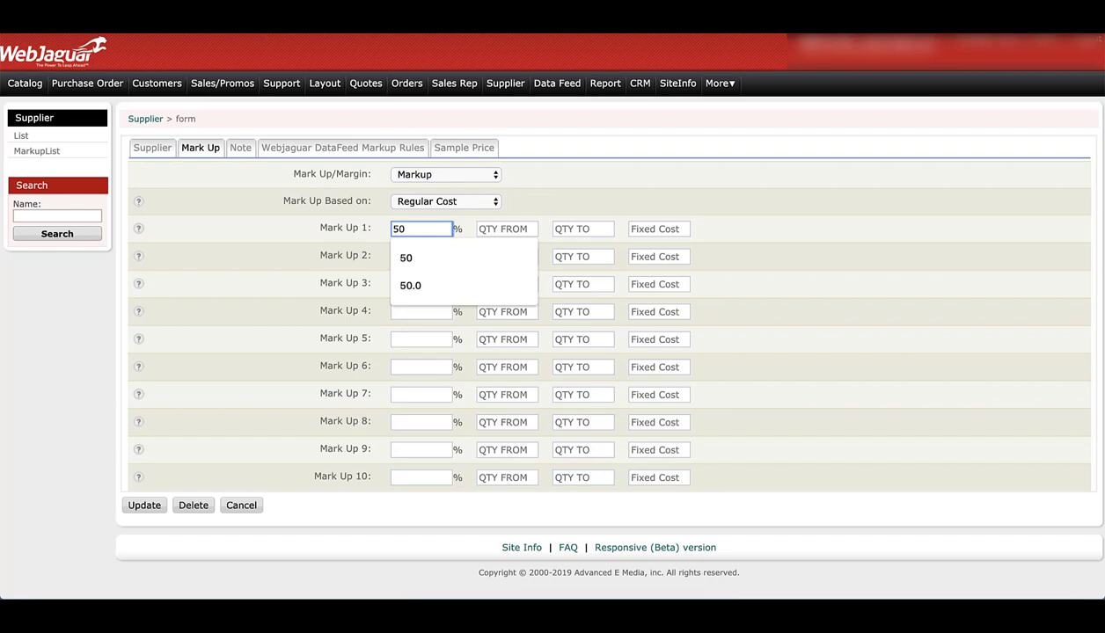
{"action": "left_click", "coordinate": [493, 232]}
{"action": "type", "text": "12"}
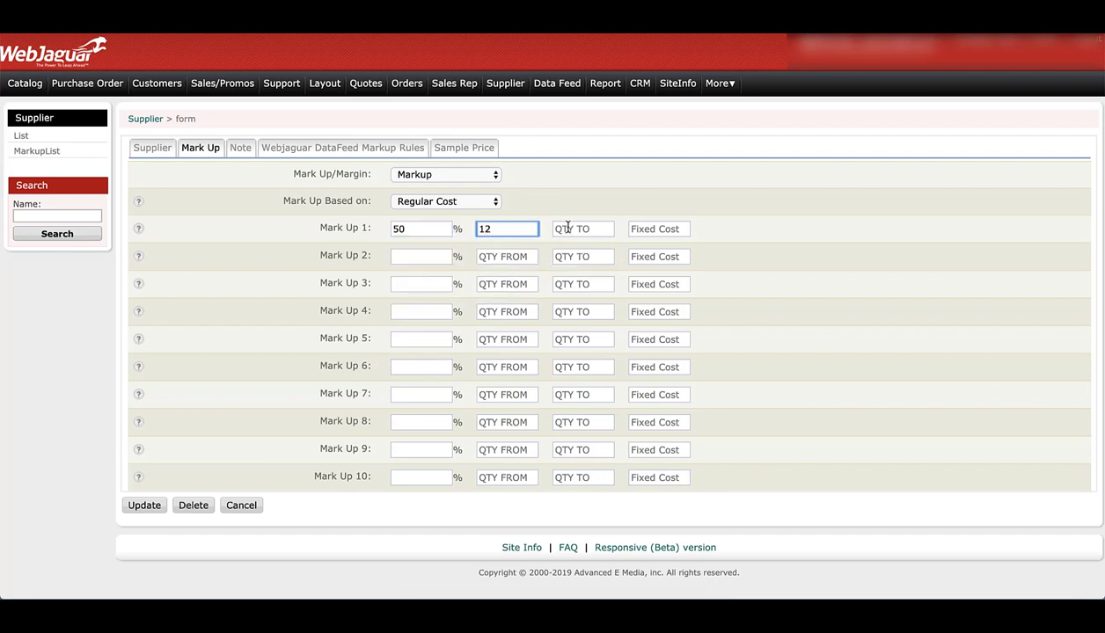
{"action": "left_click", "coordinate": [558, 228]}
{"action": "left_click", "coordinate": [421, 257]}
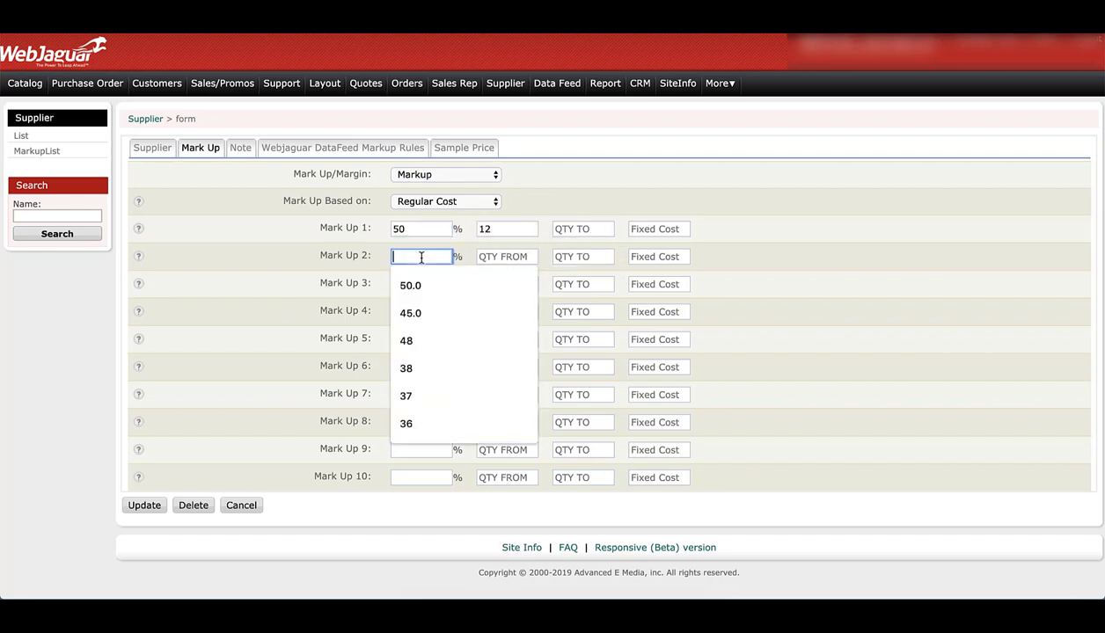
{"action": "type", "text": "45"}
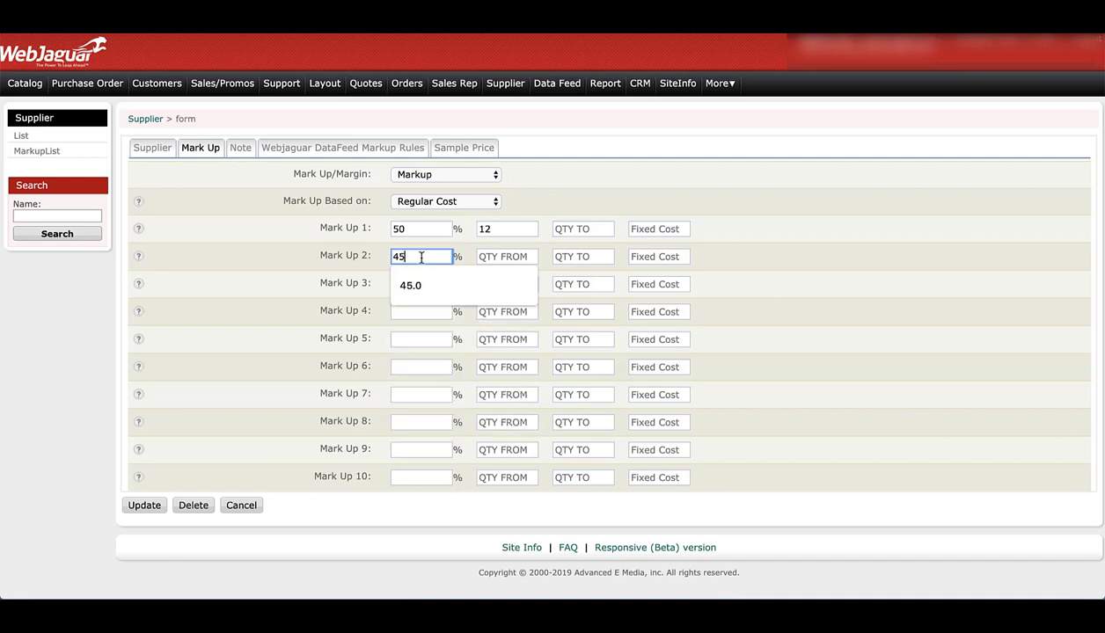
{"action": "left_click", "coordinate": [490, 256]}
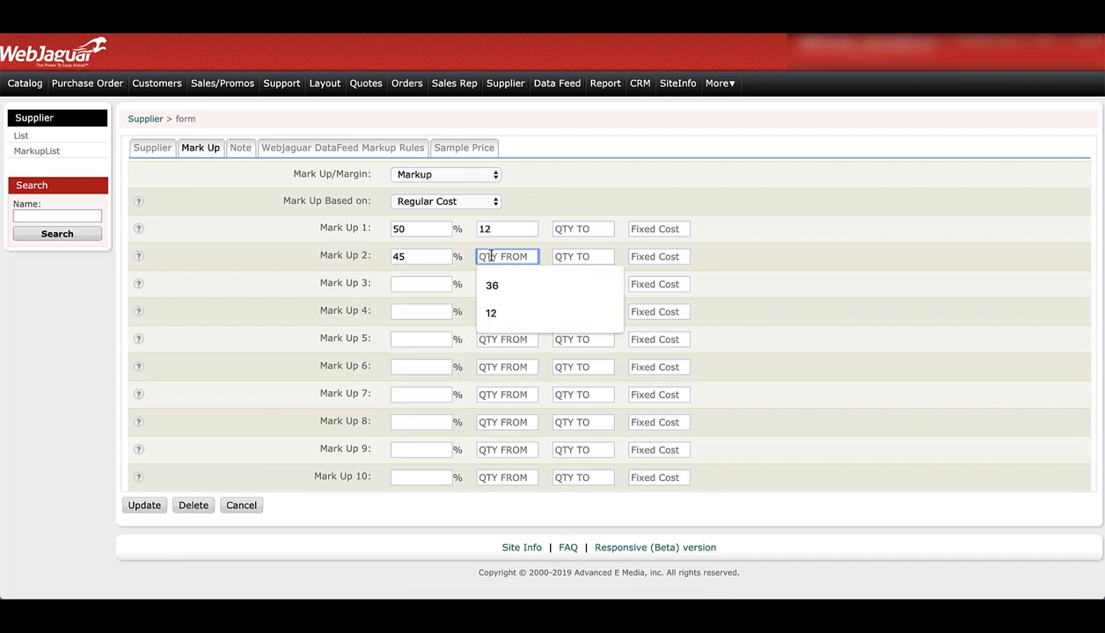
{"action": "type", "text": "24"}
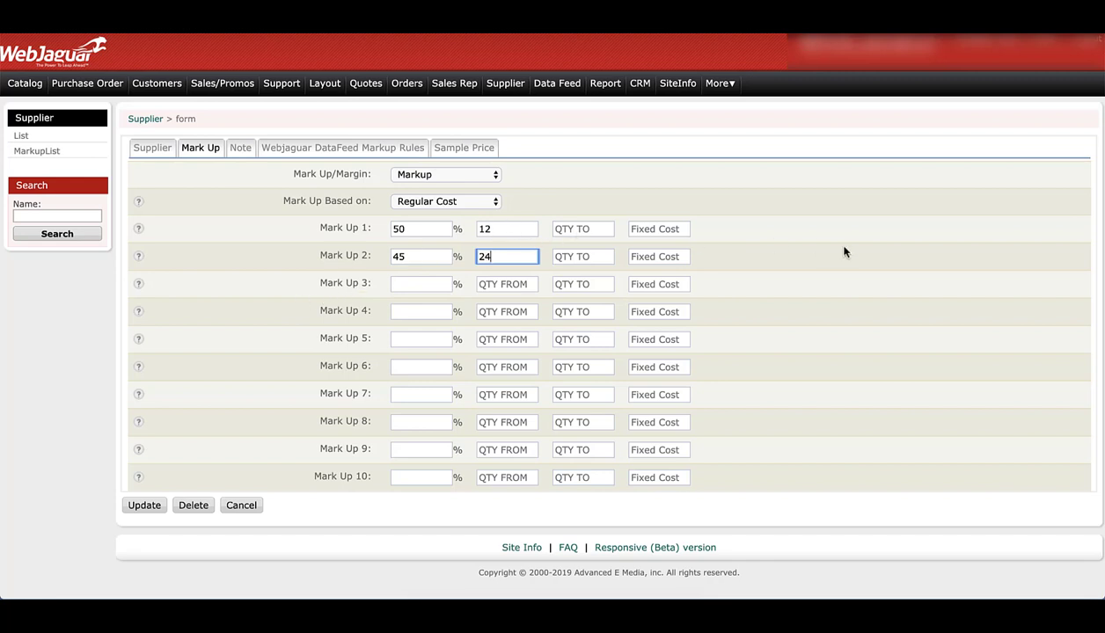
{"action": "left_click", "coordinate": [568, 231]}
{"action": "type", "text": "23"}
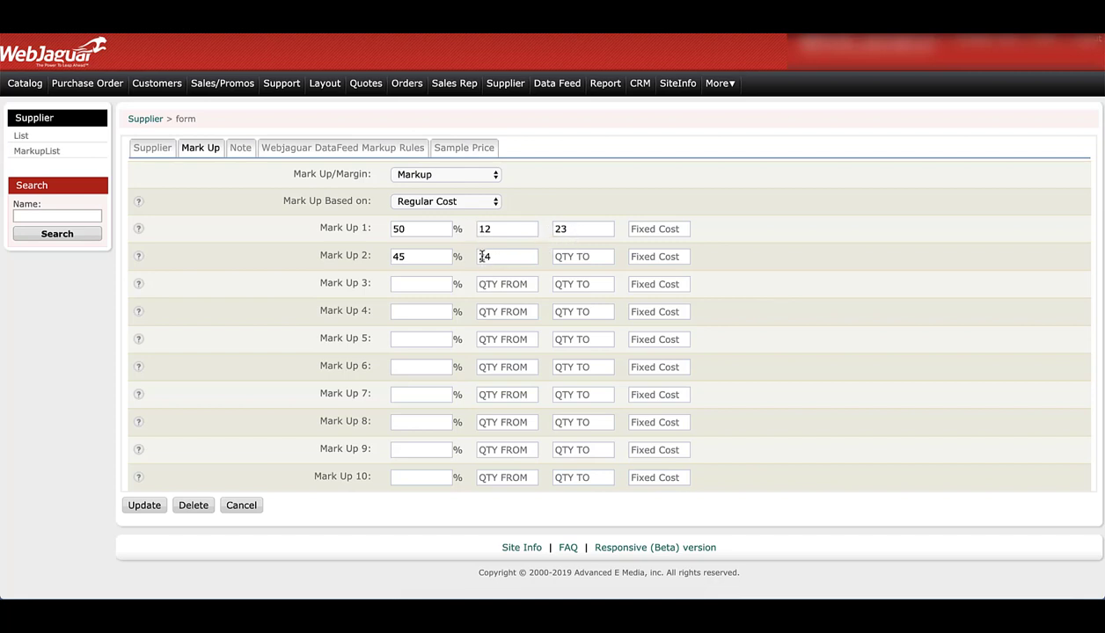
- Set Mark Up 3 to 40% for quantities 48 to 71 and Mark Up 4 to 38% from 72, ending Mark Up 2 at 47
{"action": "left_click", "coordinate": [414, 291]}
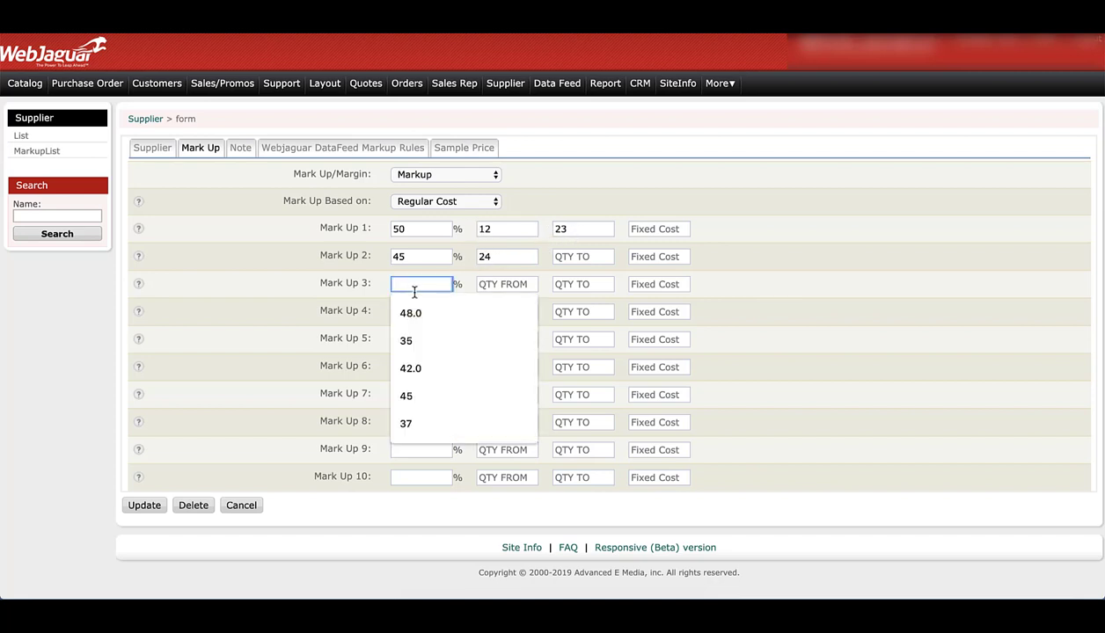
{"action": "type", "text": "40"}
{"action": "left_click", "coordinate": [506, 284]}
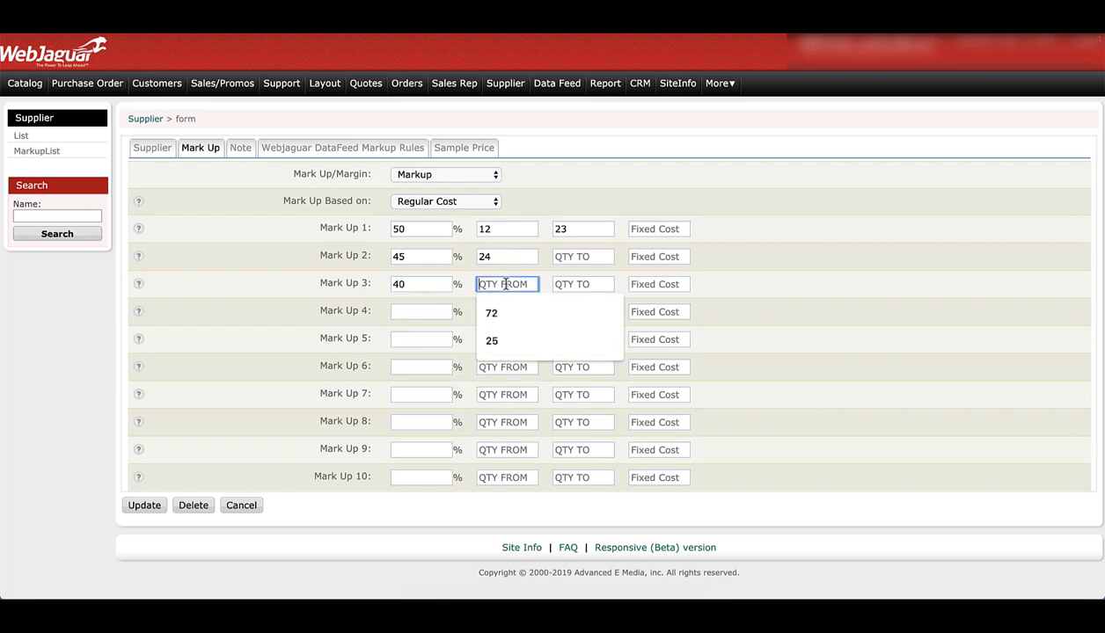
{"action": "type", "text": "48"}
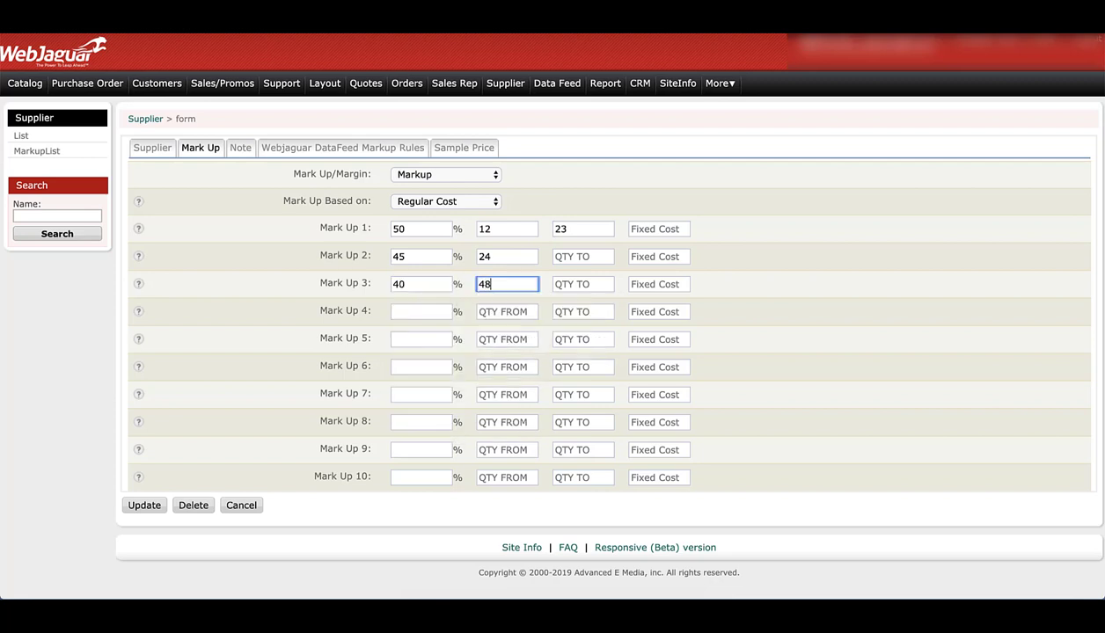
{"action": "left_click", "coordinate": [277, 311]}
{"action": "left_click", "coordinate": [395, 313]}
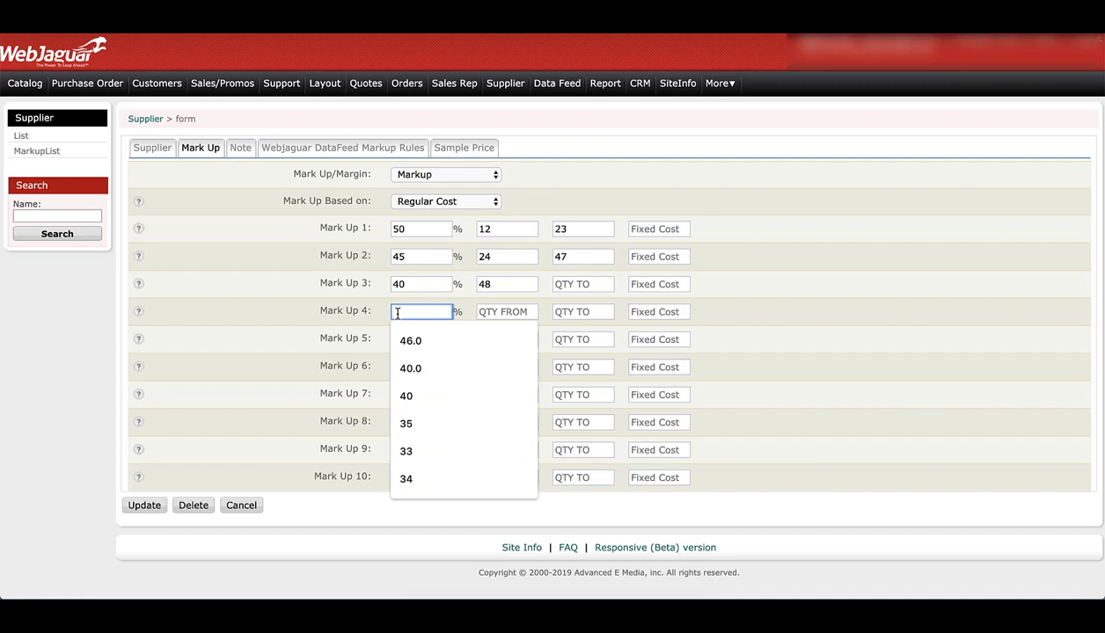
{"action": "type", "text": "38"}
{"action": "left_click", "coordinate": [499, 311]}
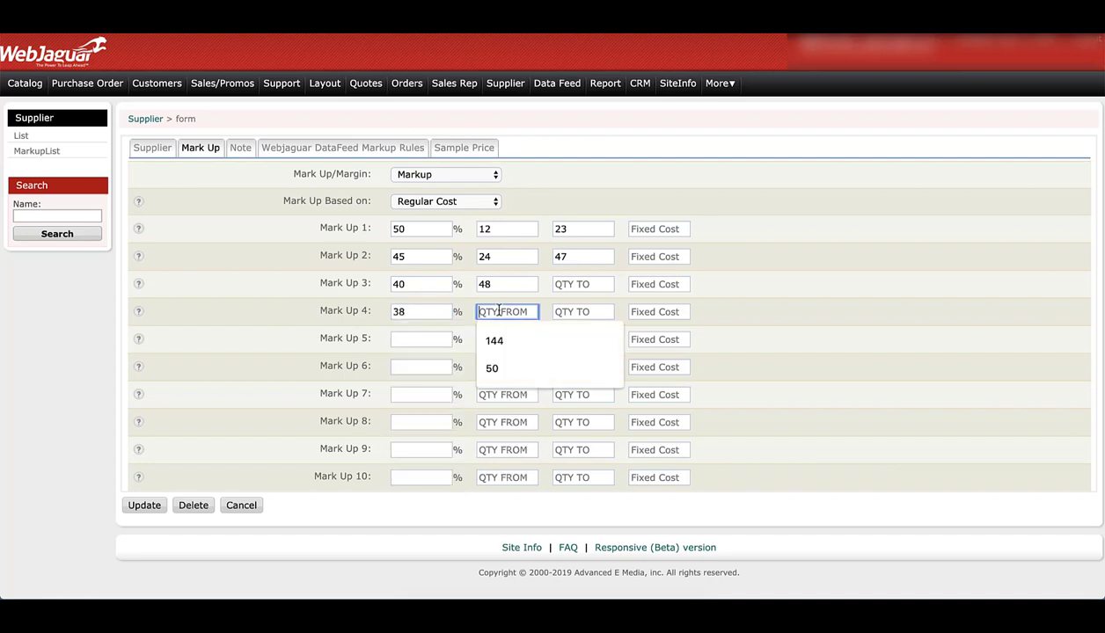
{"action": "type", "text": "72"}
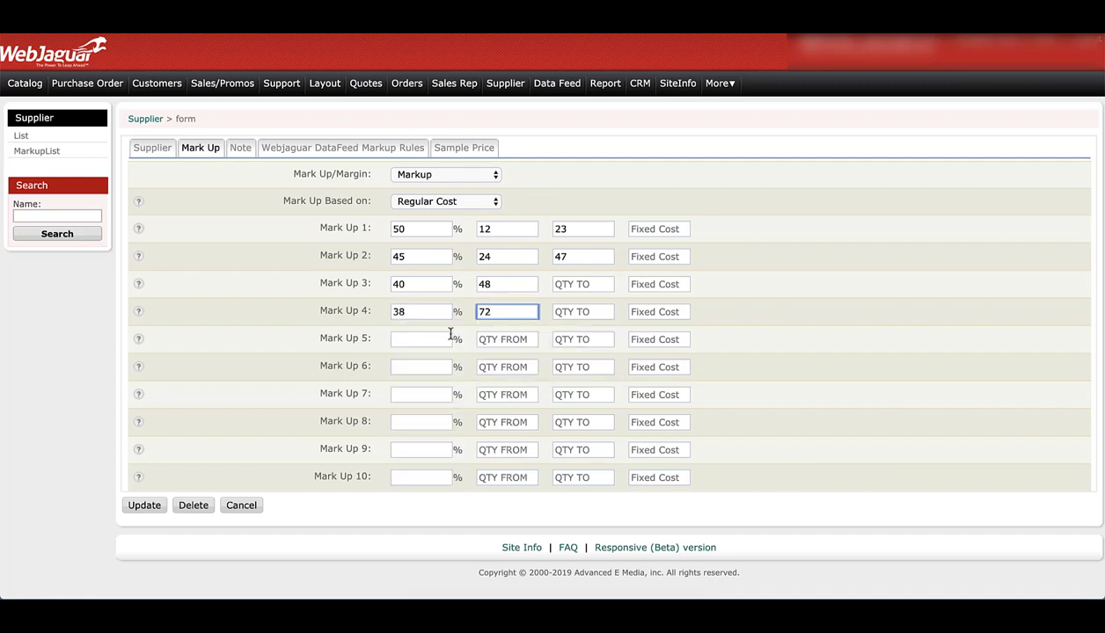
- Set Mark Up 5 to 36% for quantities 144 to 287 and Mark Up 6 to 34% from 288, ending Mark Up 4 at 143
{"action": "left_click", "coordinate": [422, 338]}
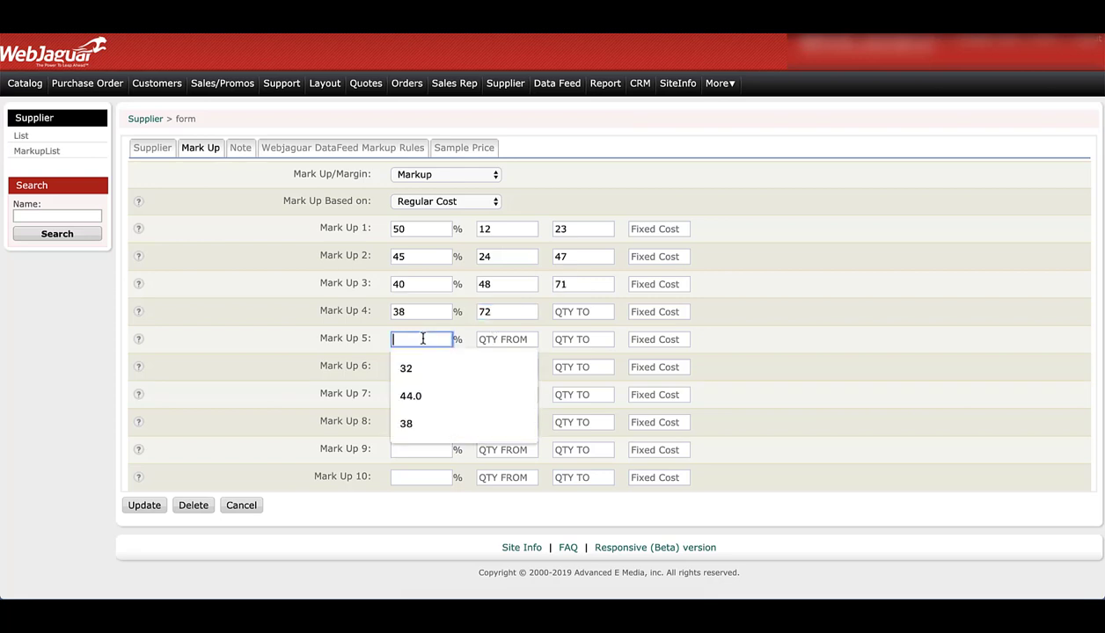
{"action": "type", "text": "36"}
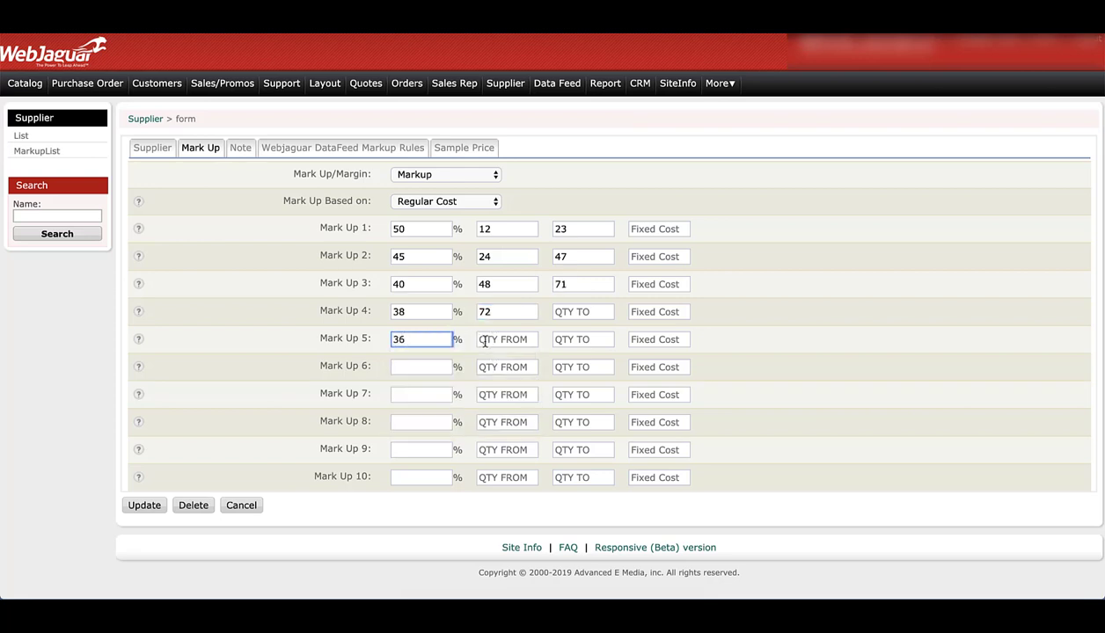
{"action": "left_click", "coordinate": [485, 341]}
{"action": "type", "text": "144"}
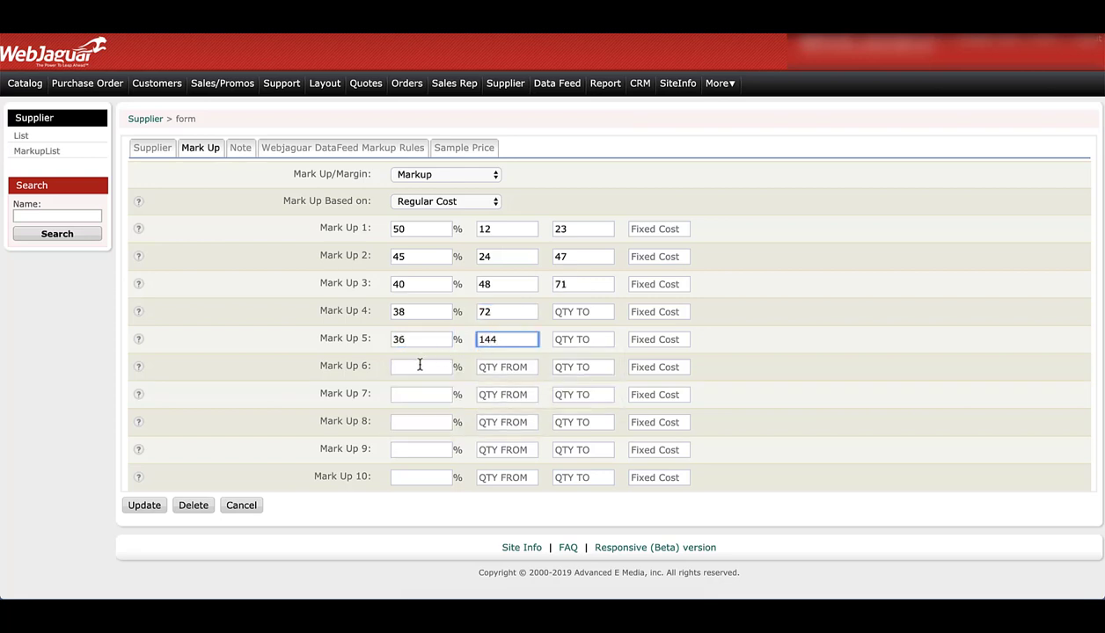
{"action": "left_click", "coordinate": [419, 366]}
{"action": "type", "text": "34"}
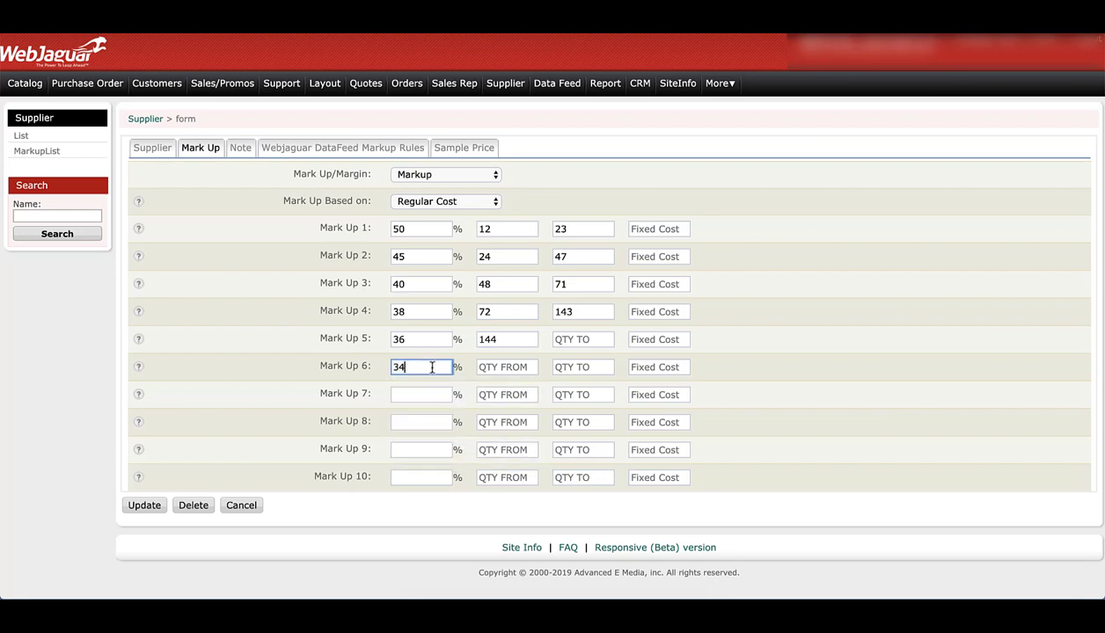
{"action": "left_click", "coordinate": [495, 370]}
{"action": "type", "text": "288"}
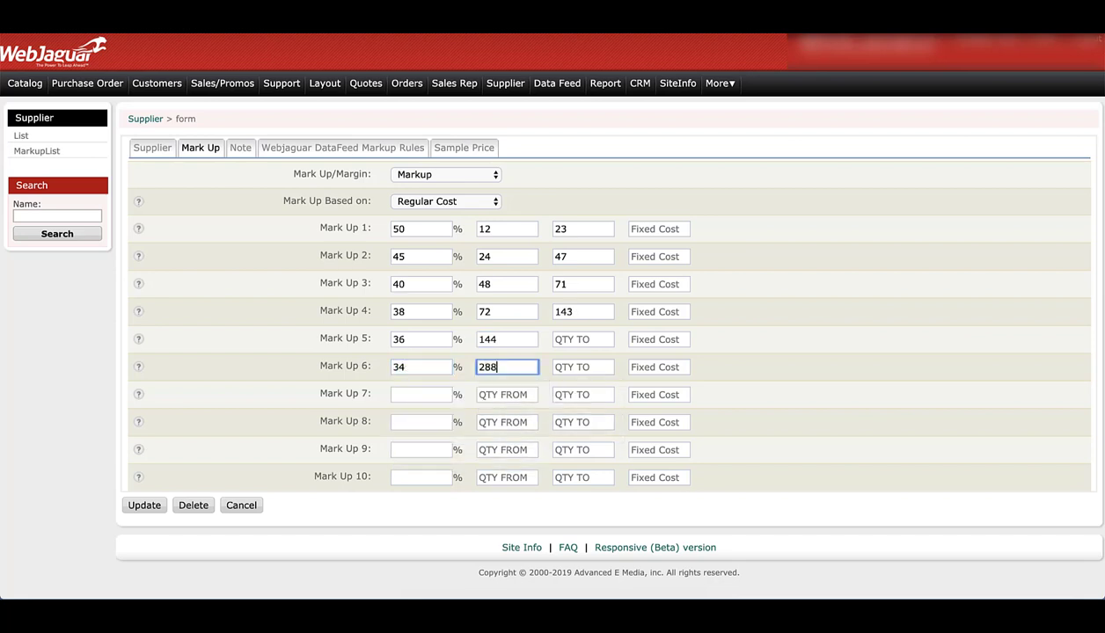
{"action": "left_click", "coordinate": [781, 370]}
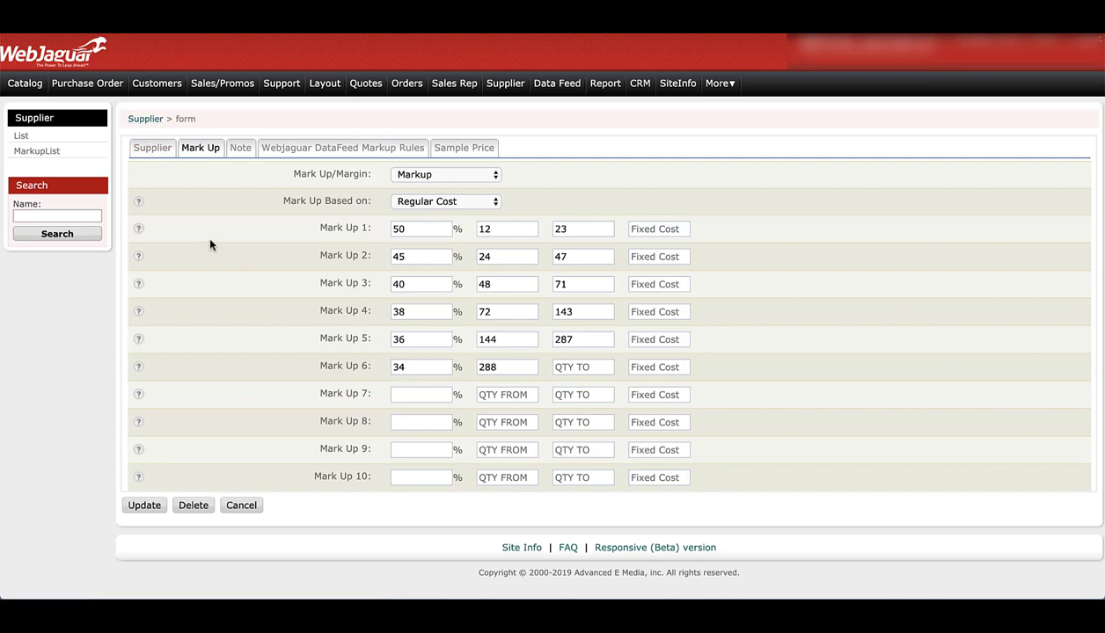
- Check which rules can be chosen for Markup 1 in the supplier's Webjaguar DataFeed markup rules
{"action": "left_click", "coordinate": [300, 154]}
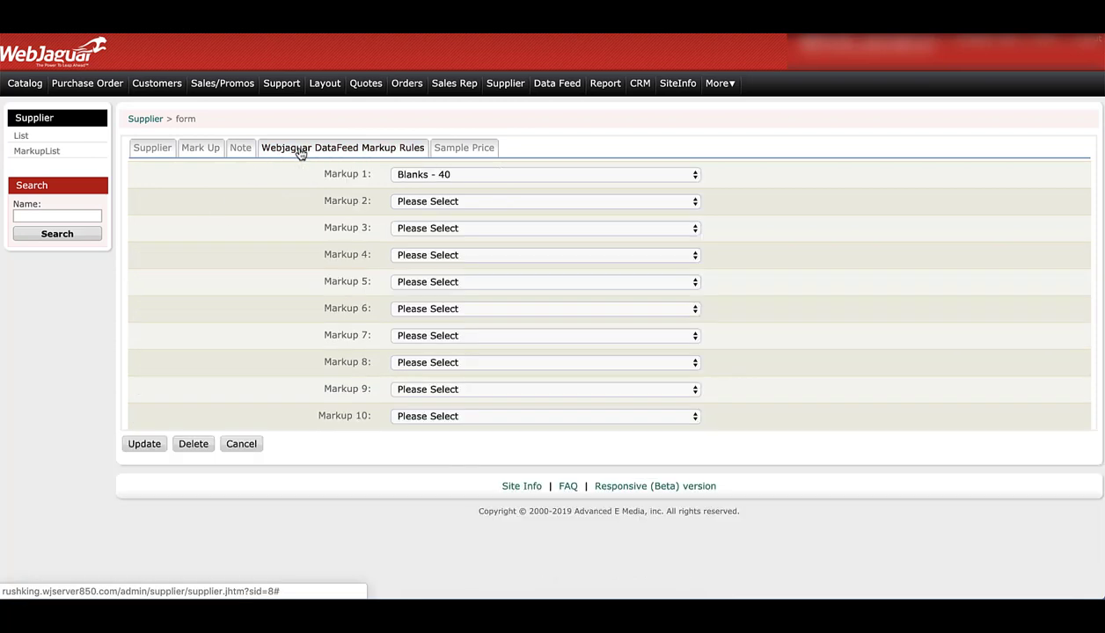
{"action": "left_click", "coordinate": [430, 180]}
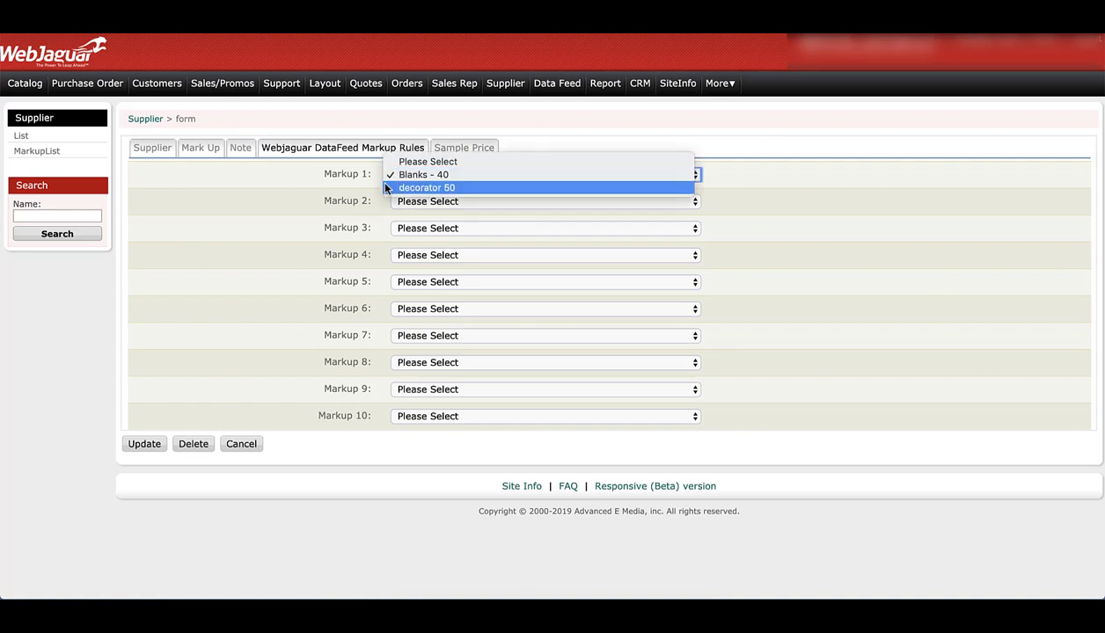
{"action": "left_click", "coordinate": [296, 193]}
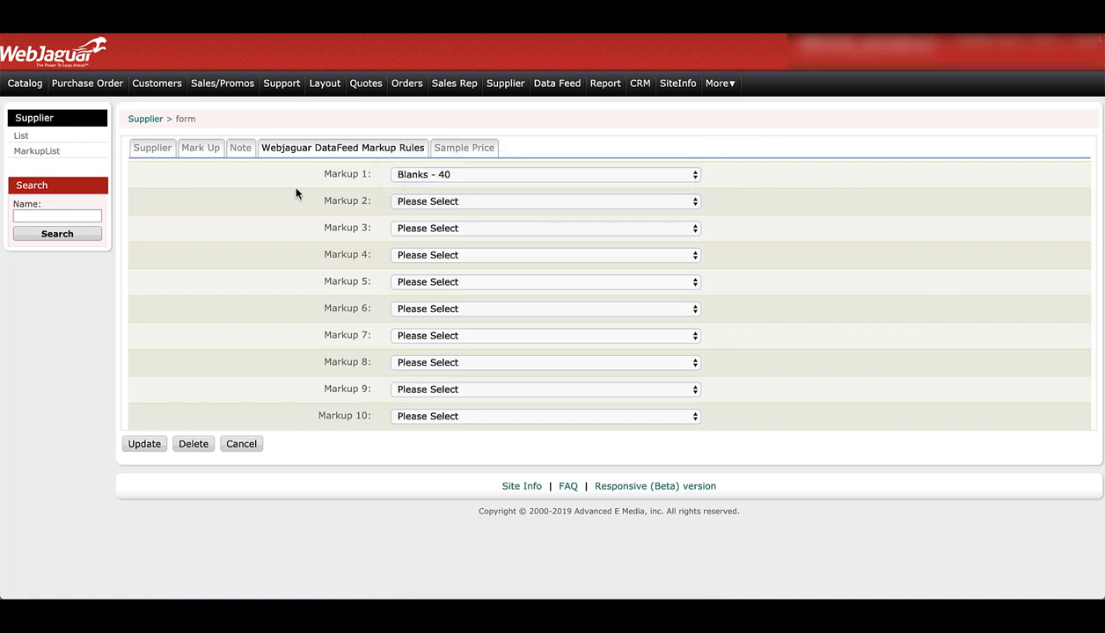
- Start a new supplier markup list and name it "Blanks 50 part 2"
{"action": "left_click", "coordinate": [39, 152]}
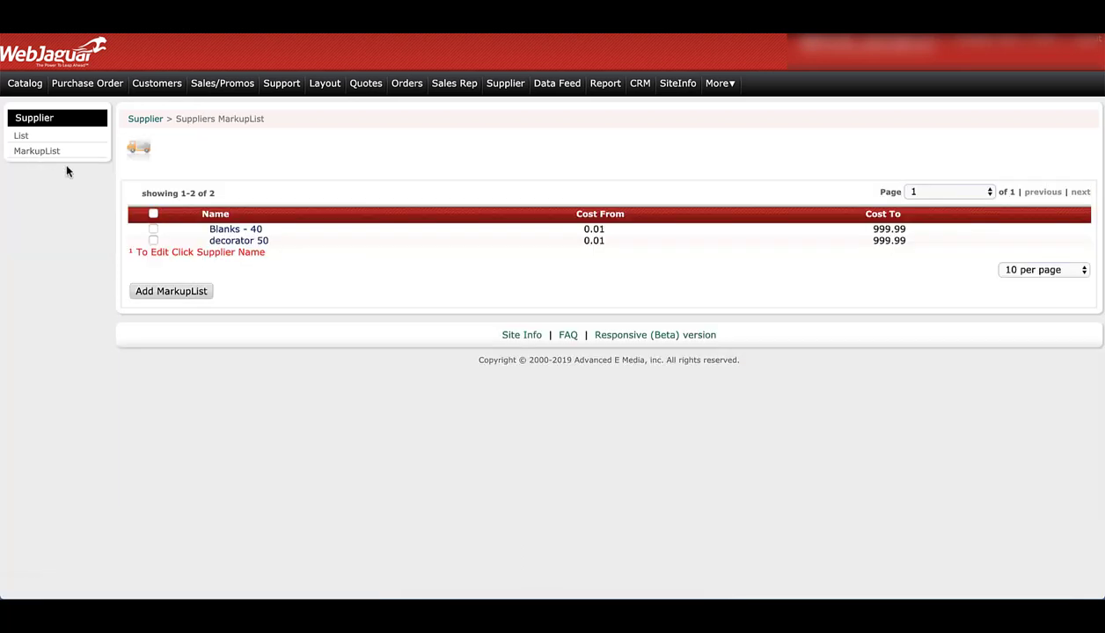
{"action": "left_click", "coordinate": [169, 295]}
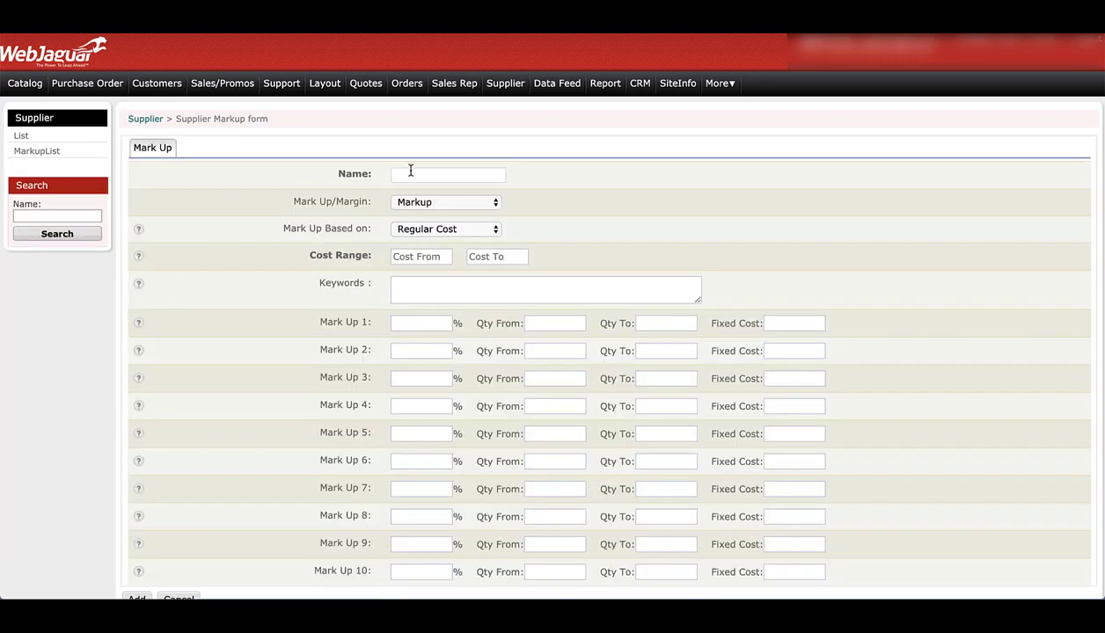
{"action": "left_click", "coordinate": [409, 173]}
{"action": "type", "text": "Bla"}
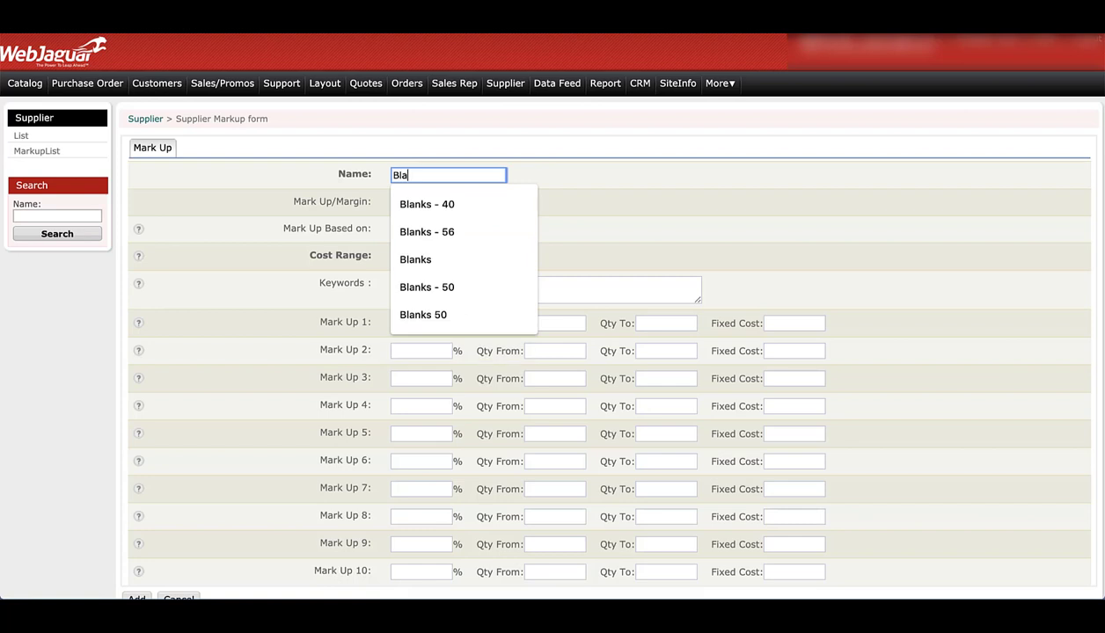
{"action": "type", "text": "nks "}
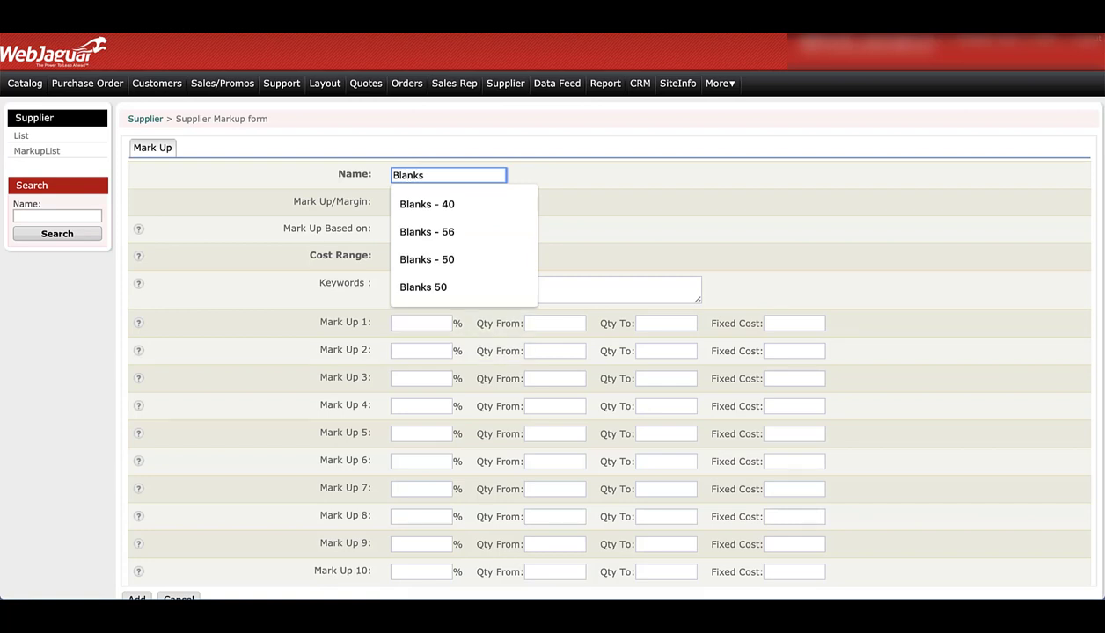
{"action": "type", "text": "50 part 2"}
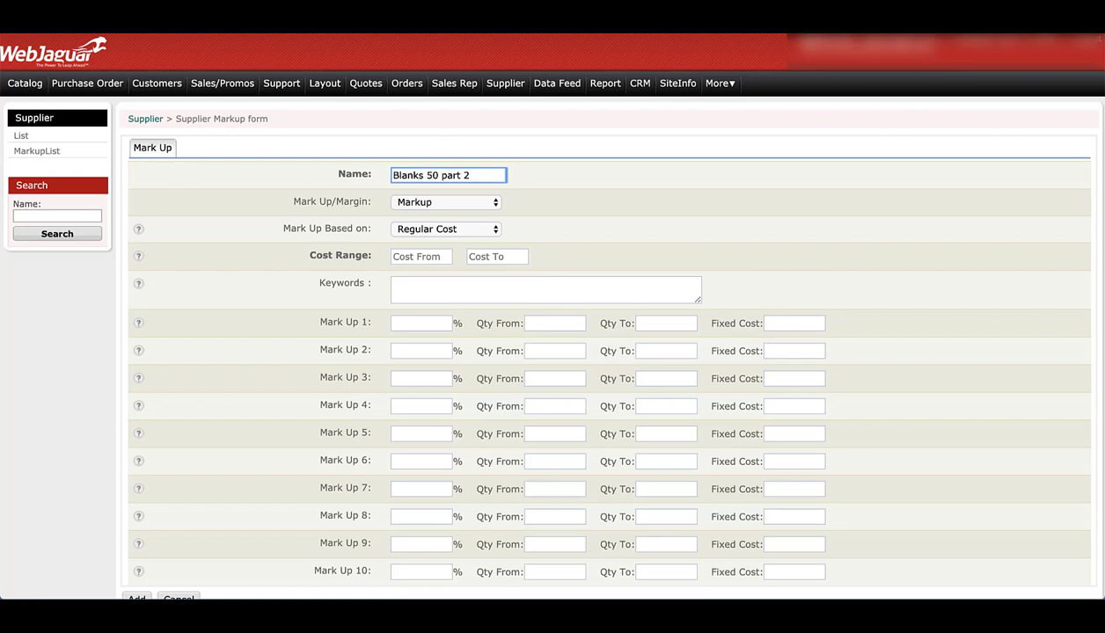
- Keep the list as a Markup based on Regular Cost and set its cost range from .01 to 9999.99
{"action": "left_click", "coordinate": [422, 204]}
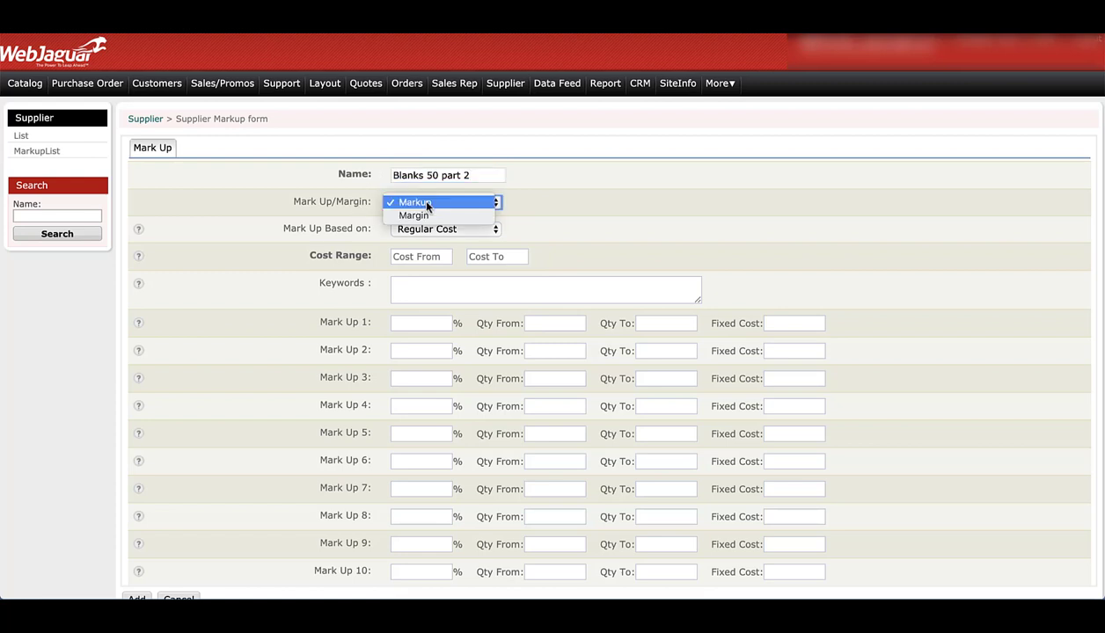
{"action": "left_click", "coordinate": [573, 203]}
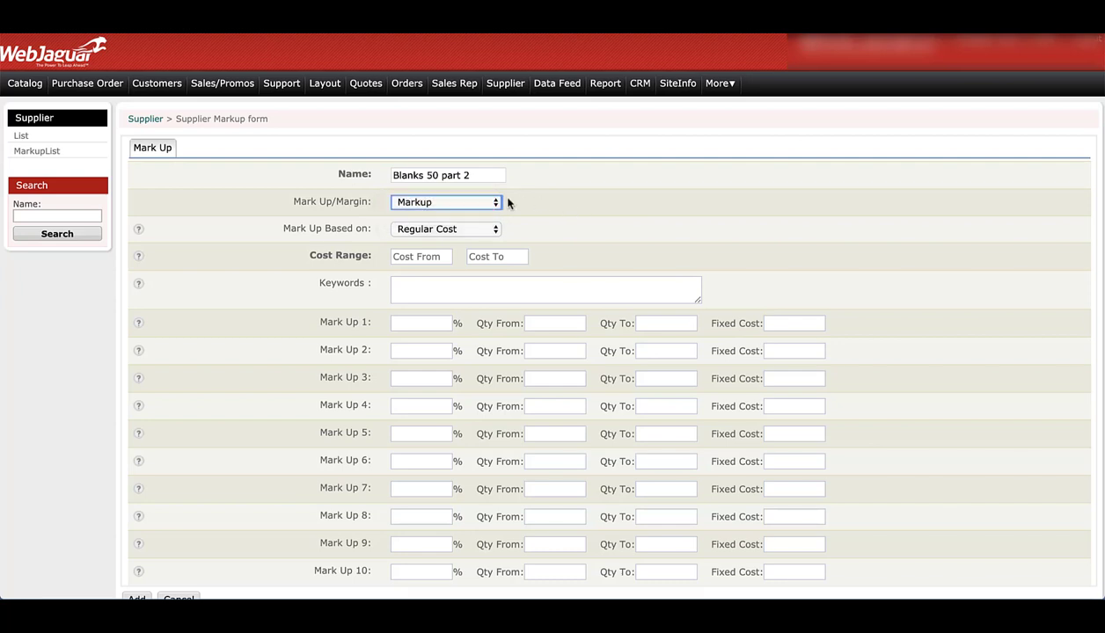
{"action": "left_click", "coordinate": [473, 229]}
{"action": "left_click", "coordinate": [556, 231]}
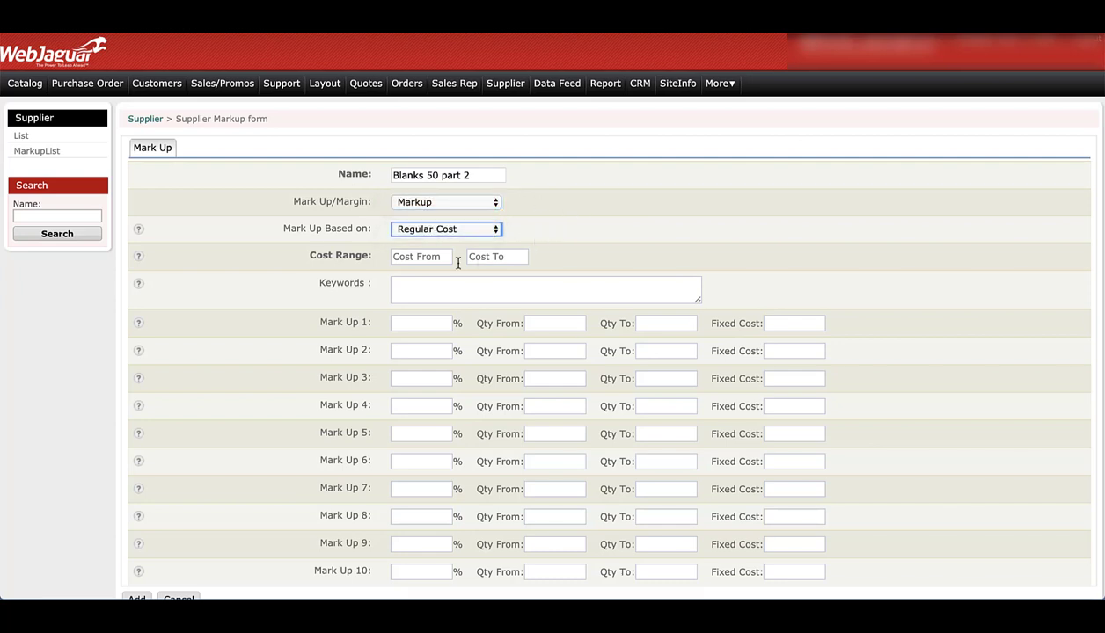
{"action": "left_click", "coordinate": [404, 259]}
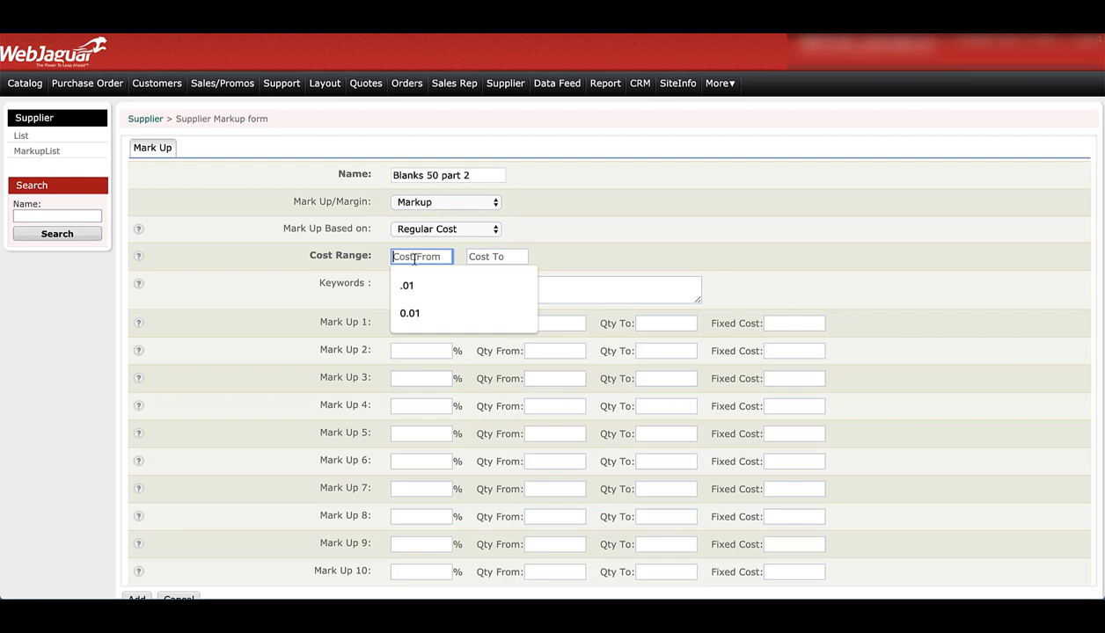
{"action": "left_click", "coordinate": [407, 285]}
{"action": "left_click", "coordinate": [489, 255]}
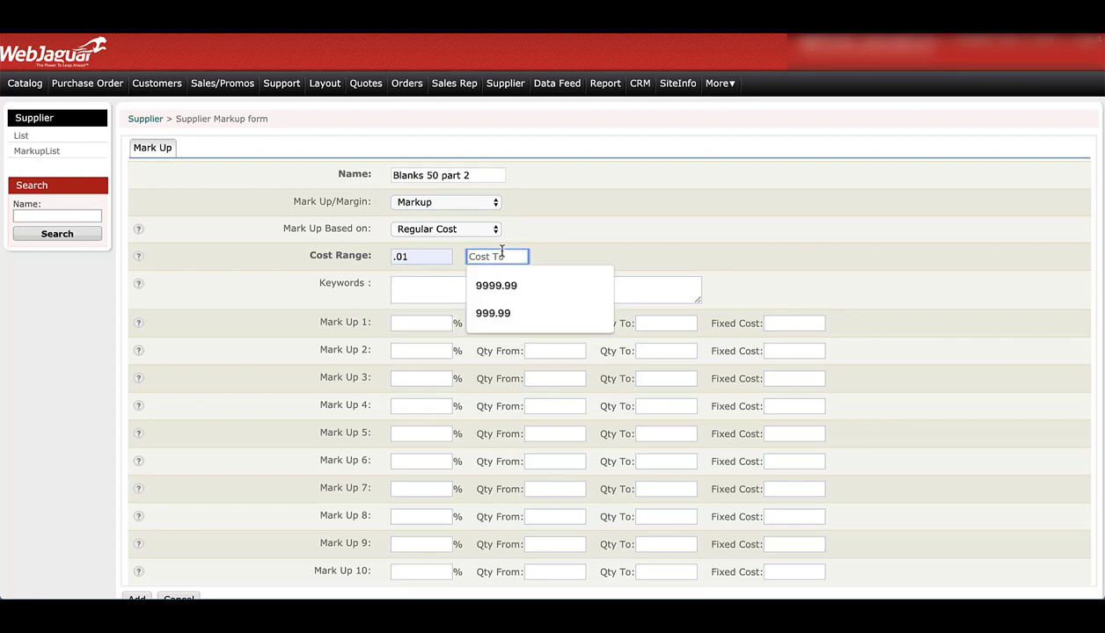
{"action": "left_click", "coordinate": [498, 285]}
{"action": "left_click", "coordinate": [589, 235]}
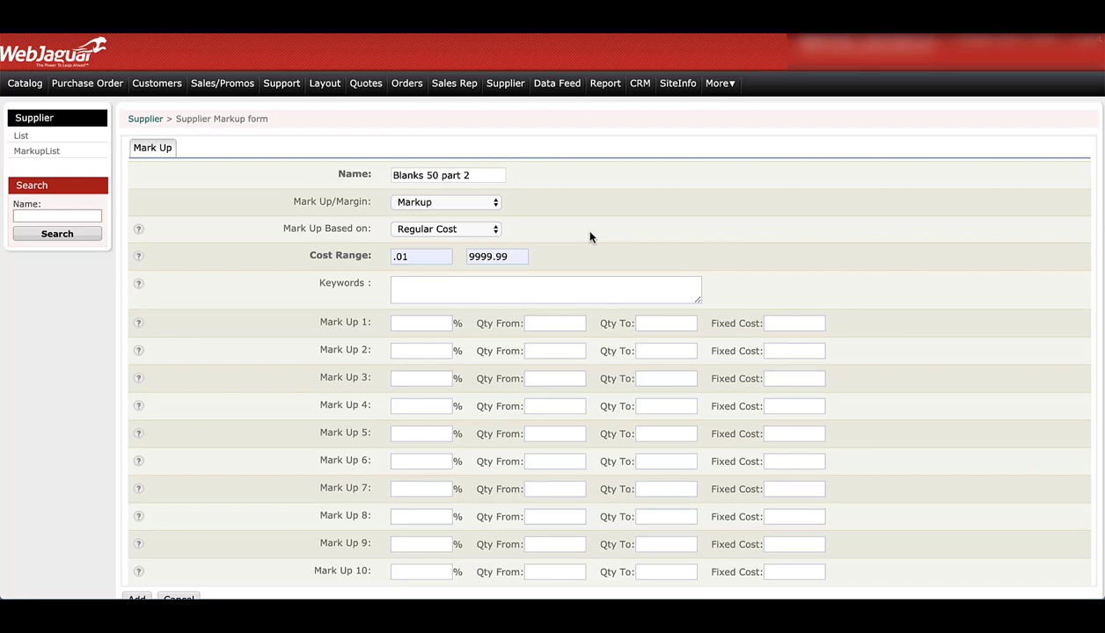
- Set Mark Up 1 to 50% from quantity 12 and Mark Up 2 to 45%
{"action": "left_click", "coordinate": [429, 318]}
{"action": "type", "text": "50"}
{"action": "key", "text": "Tab"}
{"action": "type", "text": "12"}
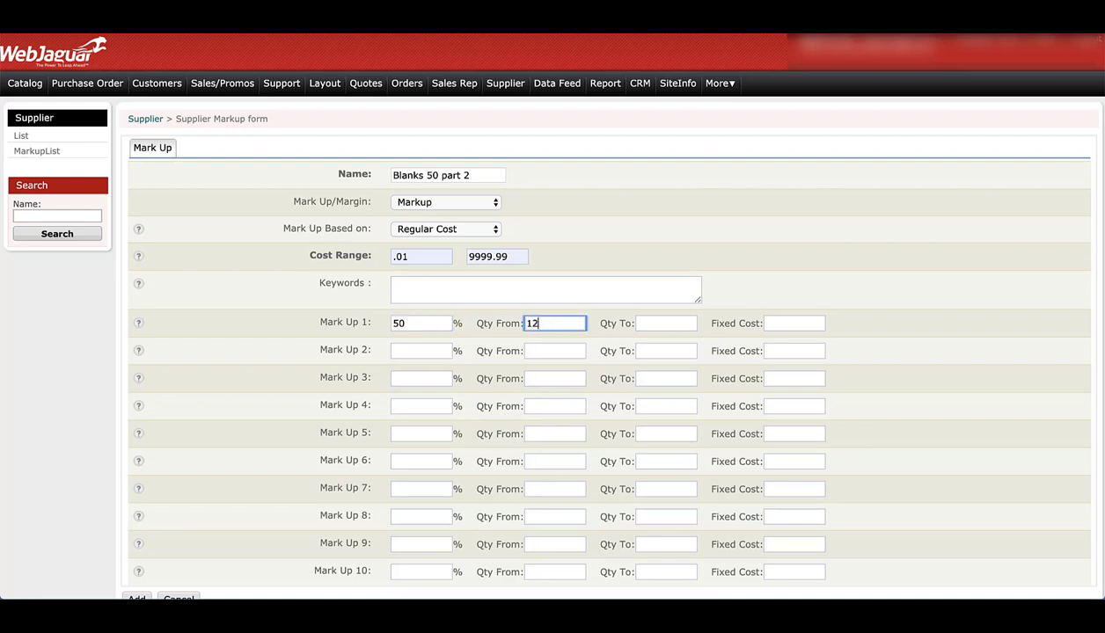
{"action": "left_click", "coordinate": [404, 349]}
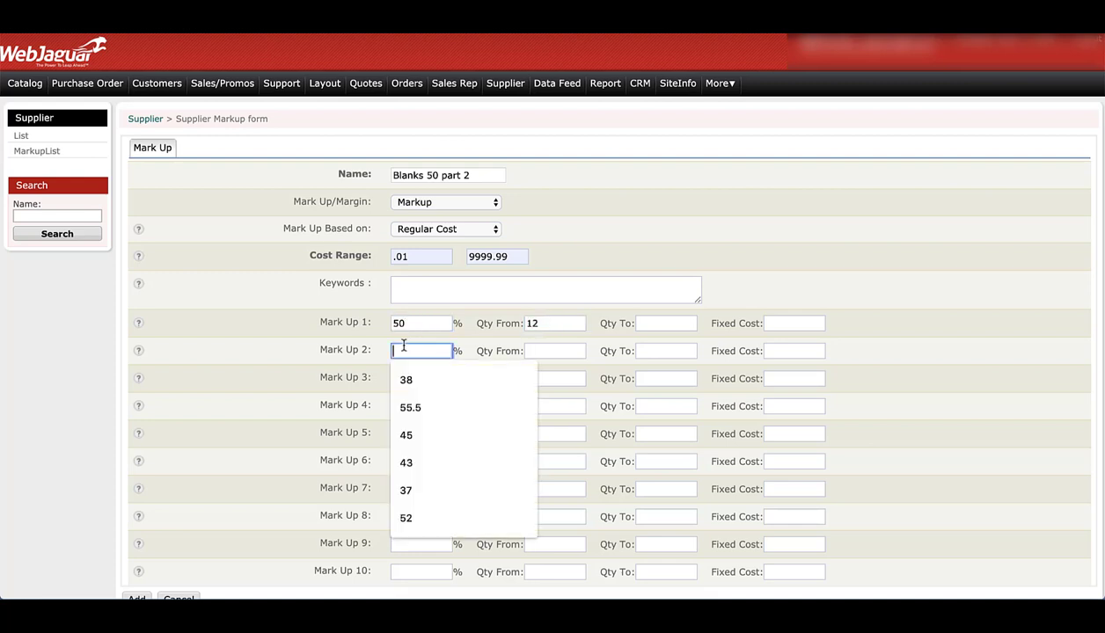
{"action": "type", "text": "4"}
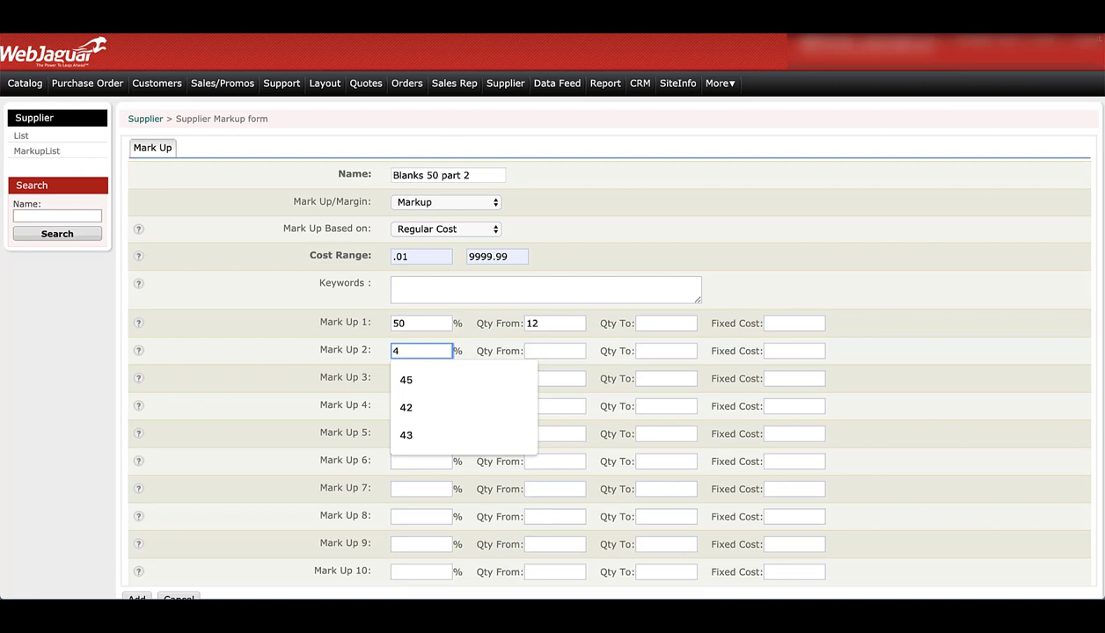
{"action": "type", "text": "5"}
- Set the percentages to 40% for Mark Up 3, 38% for Mark Up 4, 36% for Mark Up 5 and 34% for Mark Up 6
{"action": "left_click", "coordinate": [404, 372]}
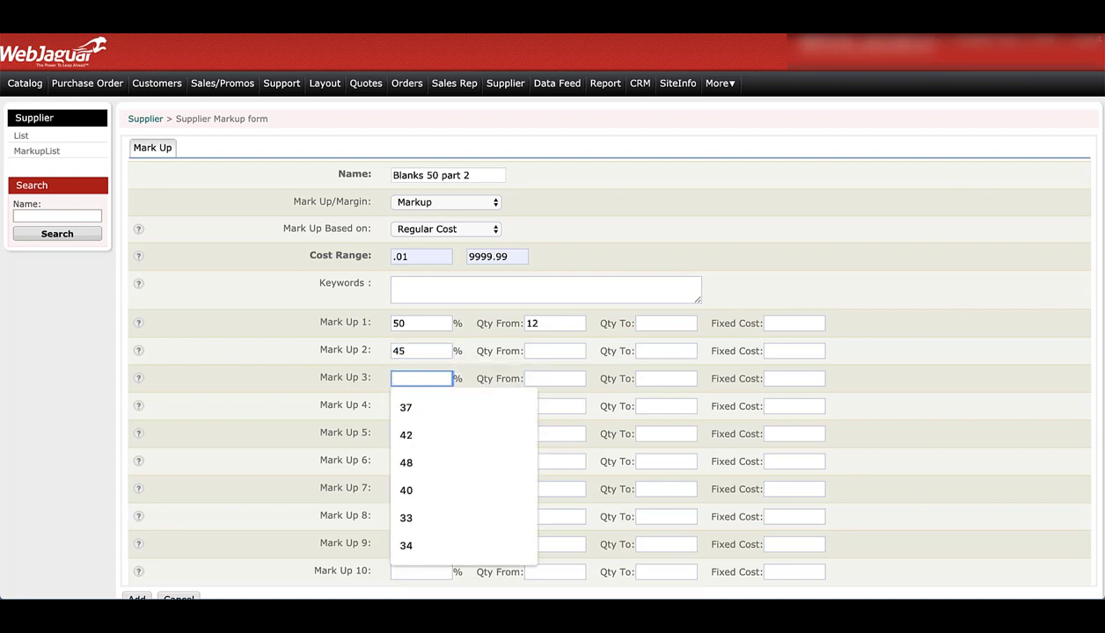
{"action": "type", "text": "40"}
{"action": "left_click", "coordinate": [403, 407]}
{"action": "type", "text": "30"}
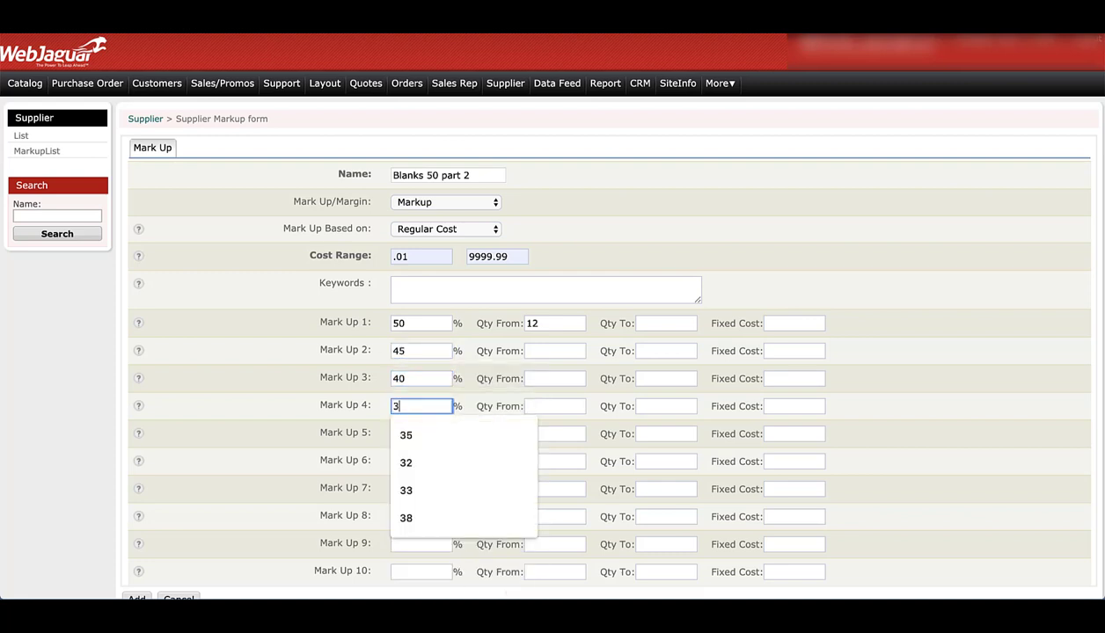
{"action": "left_click", "coordinate": [402, 434]}
{"action": "type", "text": "35"}
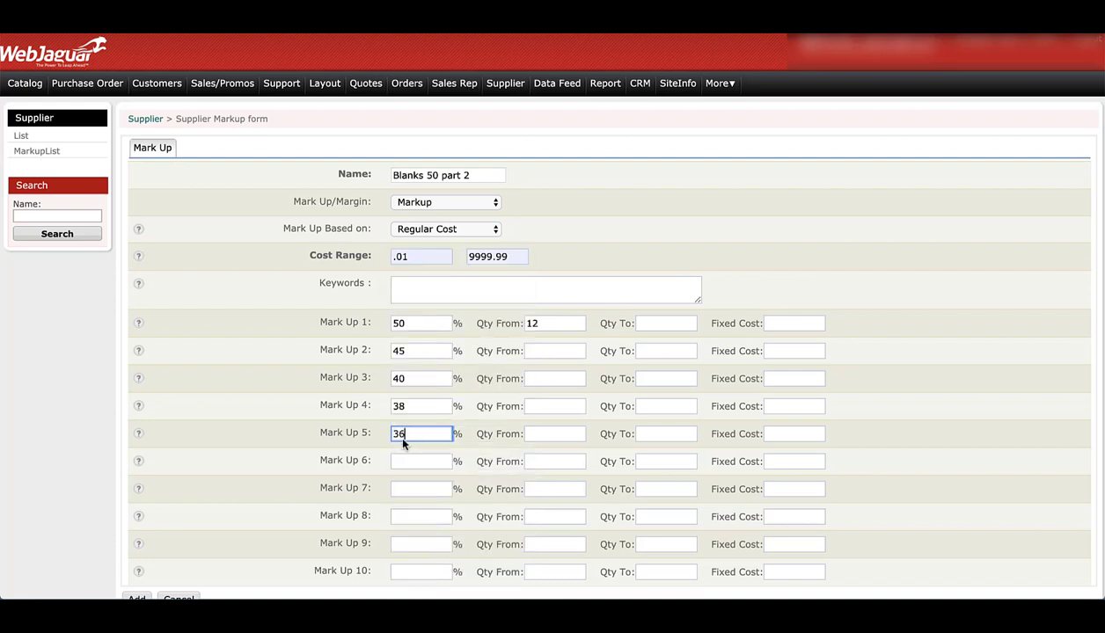
{"action": "left_click", "coordinate": [403, 461]}
{"action": "type", "text": "34"}
- Start Mark Up 2 at quantity 24, Mark Up 3 at 48 and Mark Up 4 at 72, ending Mark Ups 1 to 3 at 23, 47 and 71
{"action": "left_click", "coordinate": [532, 352]}
{"action": "type", "text": "24"}
{"action": "left_click", "coordinate": [541, 377]}
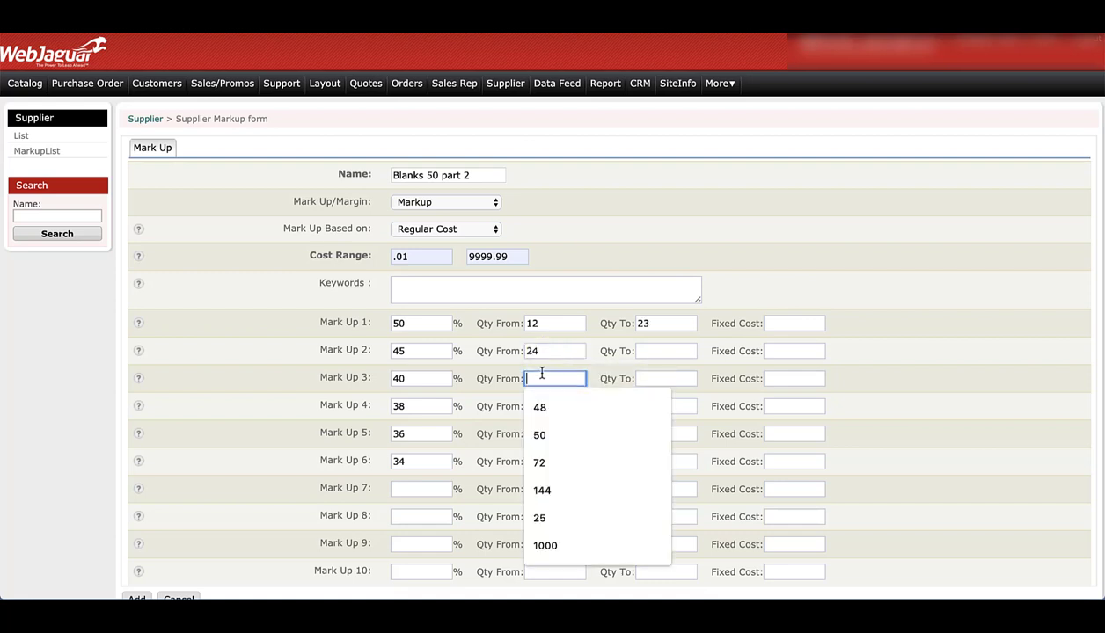
{"action": "type", "text": "48"}
{"action": "left_click", "coordinate": [541, 406]}
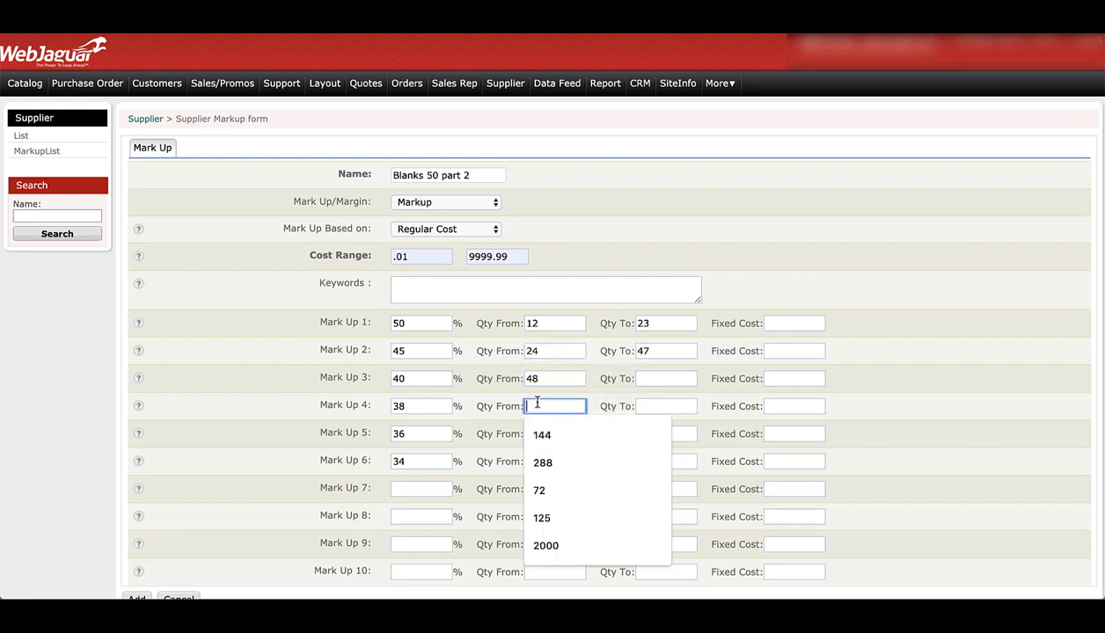
{"action": "type", "text": "72"}
- Start Mark Up 5 at 144 and Mark Up 6 at 288, ending Mark Up 4 at 143 and Mark Up 5 at 287, and add the list
{"action": "left_click", "coordinate": [536, 433]}
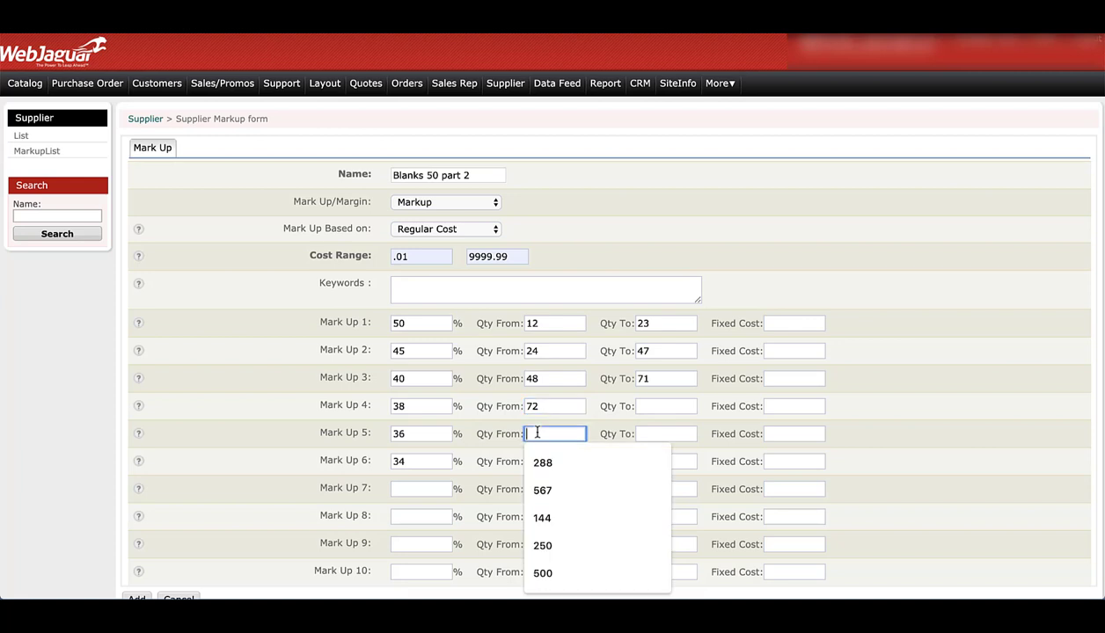
{"action": "type", "text": "144"}
{"action": "left_click", "coordinate": [526, 459]}
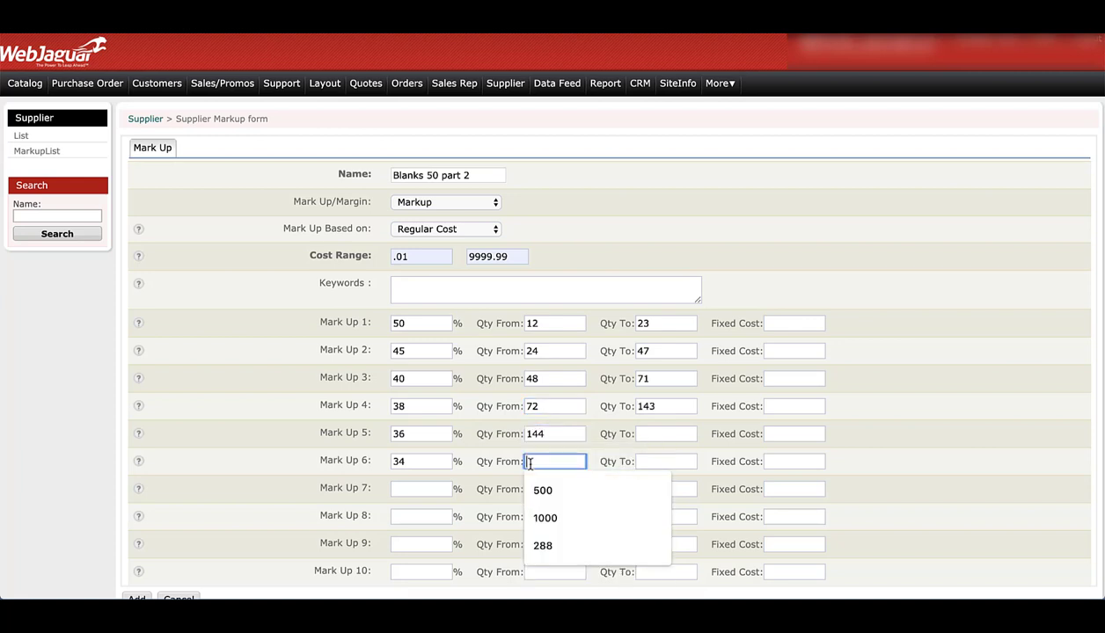
{"action": "type", "text": "288"}
{"action": "left_click", "coordinate": [252, 459]}
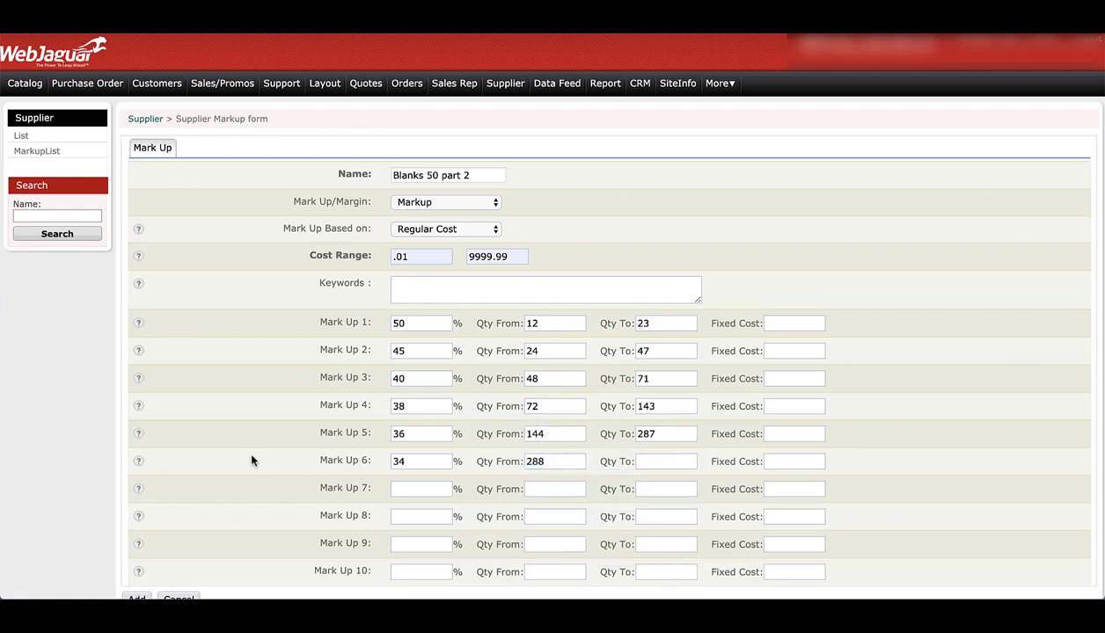
{"action": "scroll", "coordinate": [252, 458], "scroll_direction": "down", "scroll_amount": 2}
{"action": "left_click", "coordinate": [136, 519]}
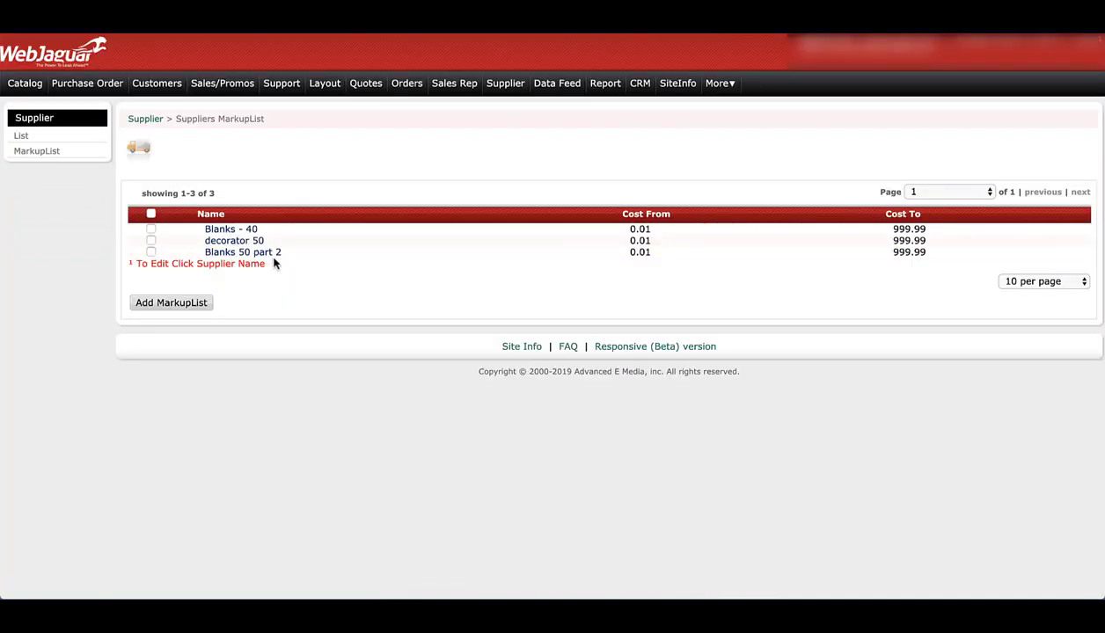
- Choose Blanks 50 part 2 for Markup 1 in VIP - Dunbrooke's Webjaguar DataFeed markup rules, and leave the supplier without saving
{"action": "left_click", "coordinate": [24, 139]}
{"action": "scroll", "coordinate": [331, 175], "scroll_direction": "down", "scroll_amount": 1}
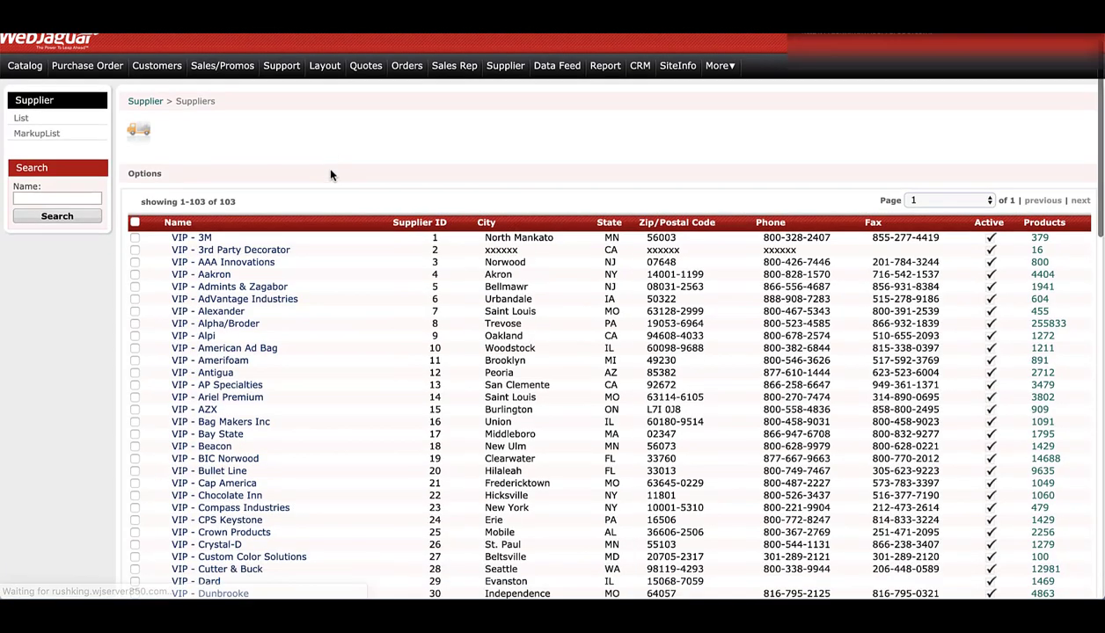
{"action": "scroll", "coordinate": [331, 175], "scroll_direction": "down", "scroll_amount": 3}
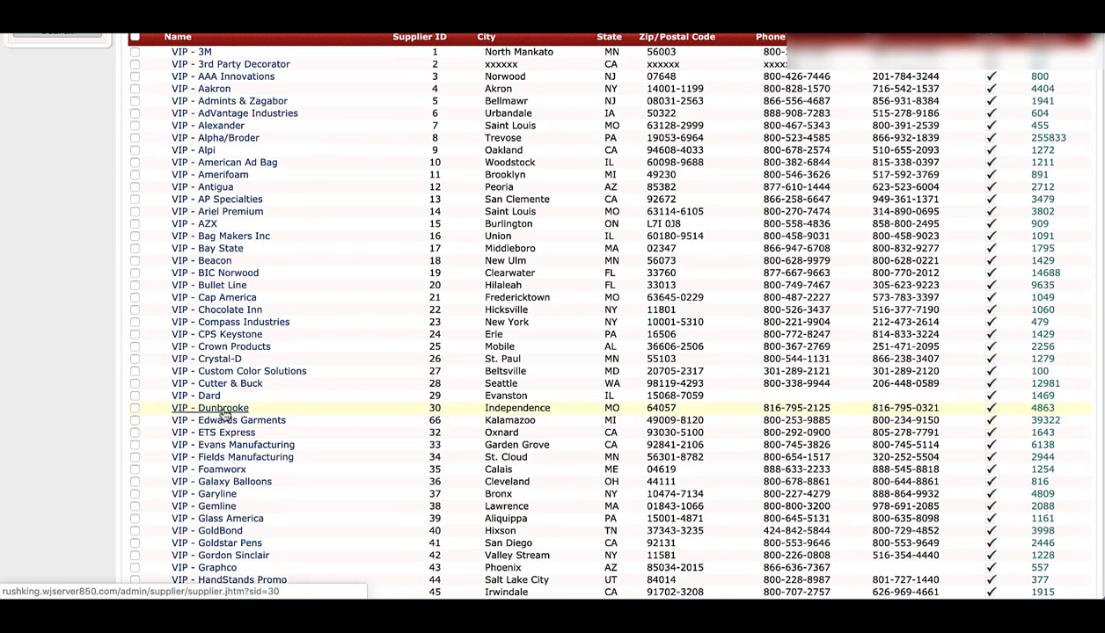
{"action": "left_click", "coordinate": [220, 409]}
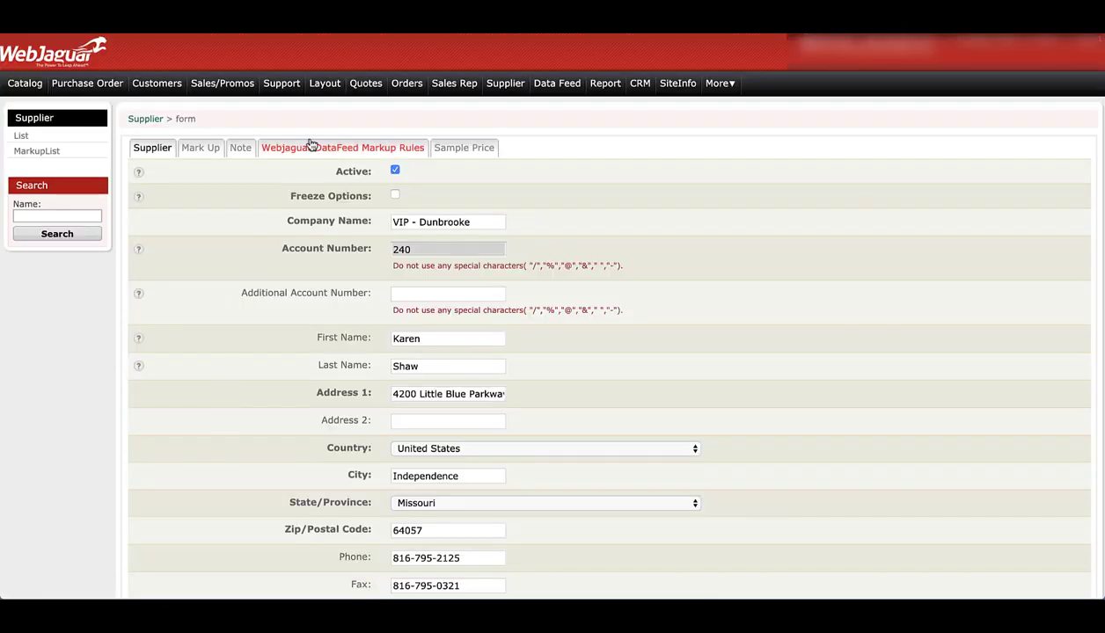
{"action": "left_click", "coordinate": [310, 146]}
{"action": "left_click", "coordinate": [402, 176]}
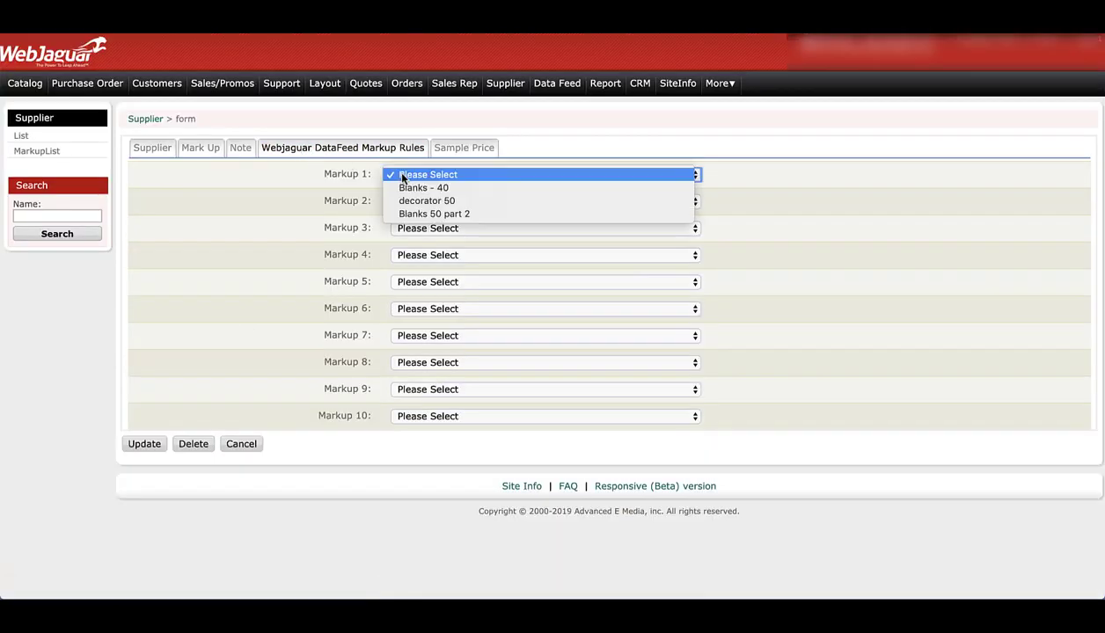
{"action": "left_click", "coordinate": [417, 214]}
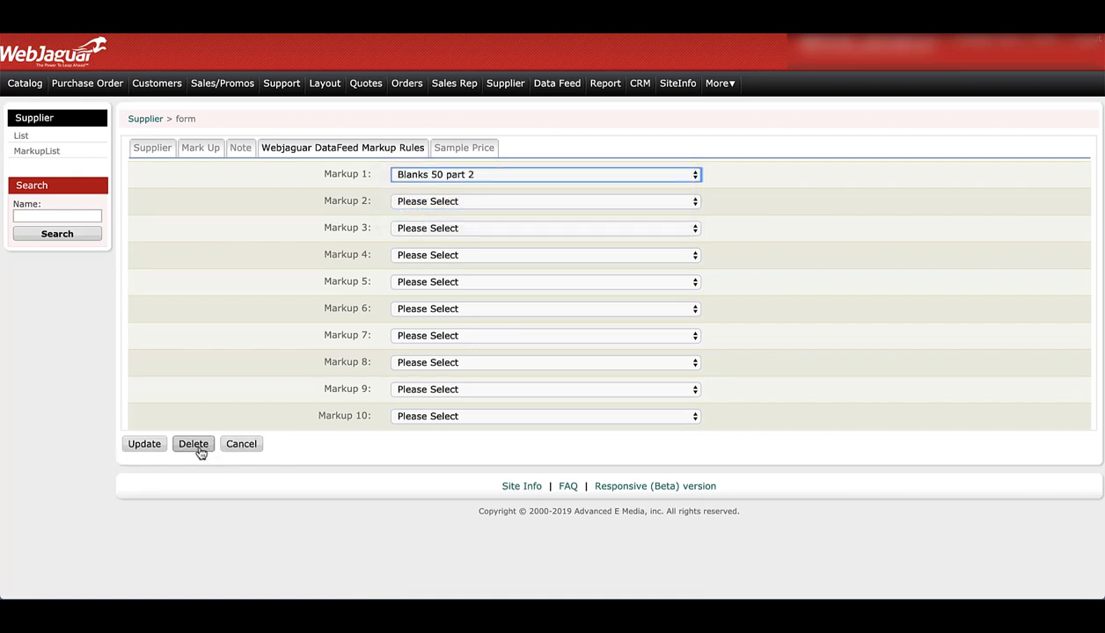
{"action": "left_click", "coordinate": [236, 445]}
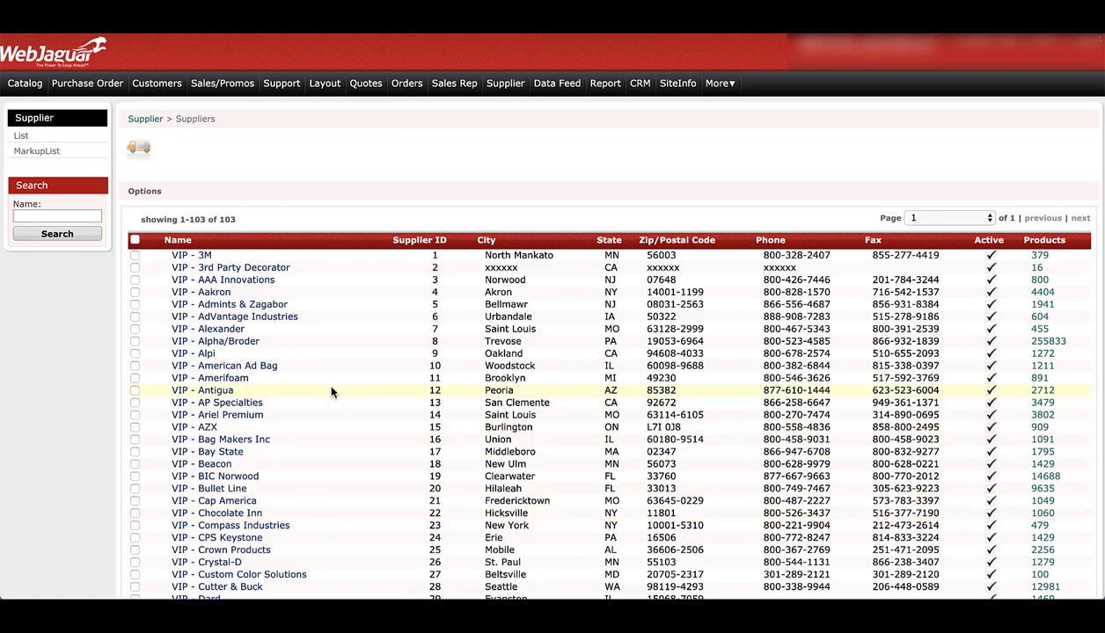
- On the supplier record VIP - AP Specialties, set Mark Up 1 to 40% and Mark Up 2 to 38%
{"action": "scroll", "coordinate": [332, 392], "scroll_direction": "down", "scroll_amount": 3}
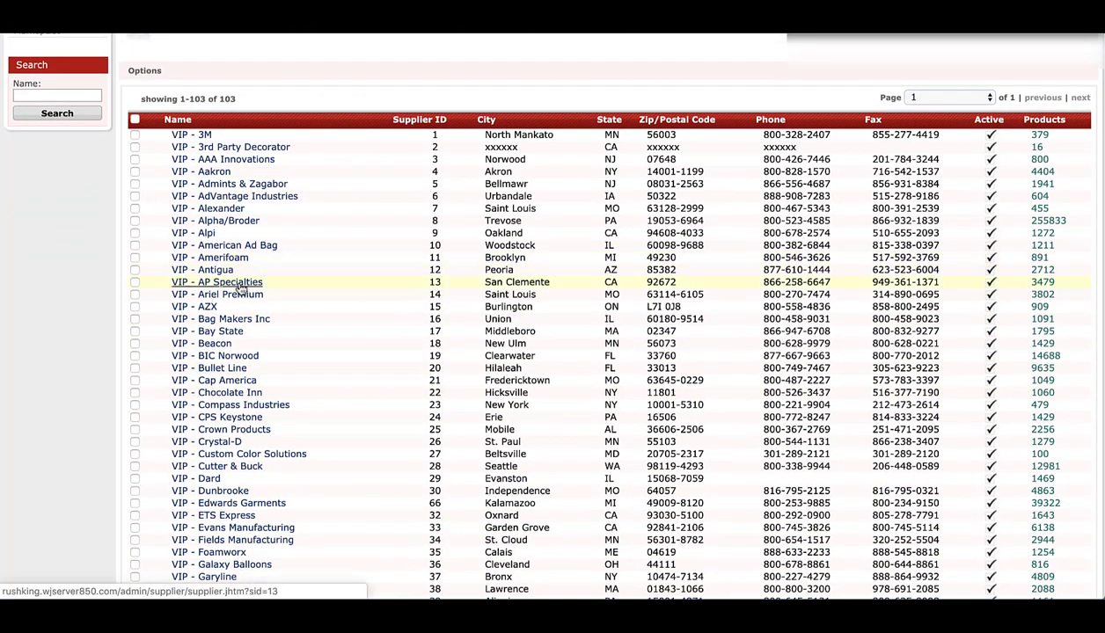
{"action": "left_click", "coordinate": [238, 284]}
{"action": "left_click", "coordinate": [202, 149]}
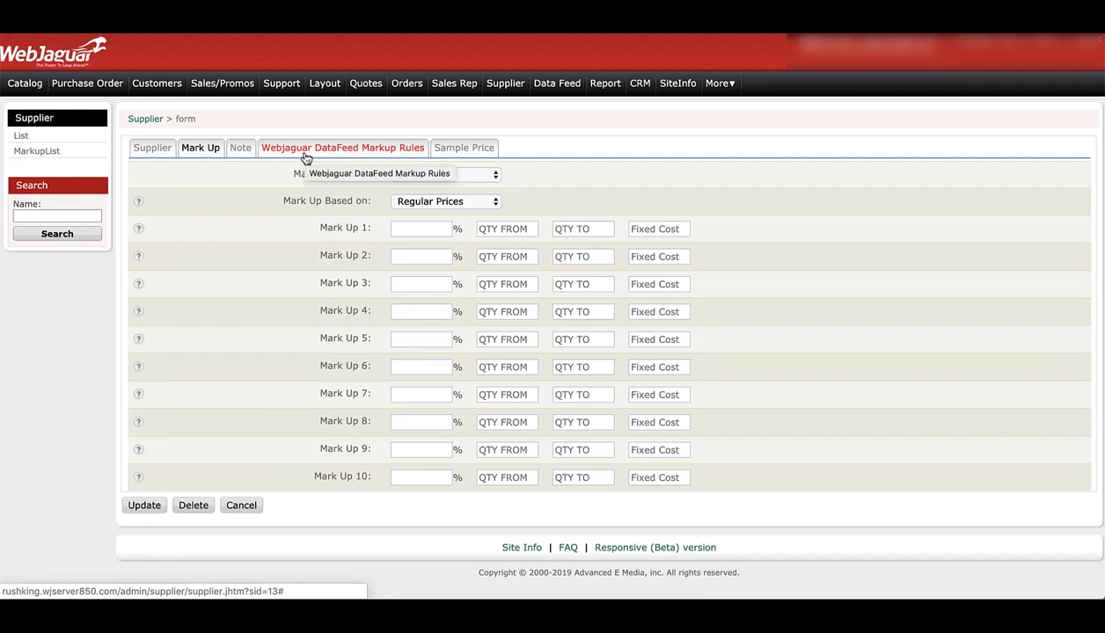
{"action": "left_click", "coordinate": [401, 227]}
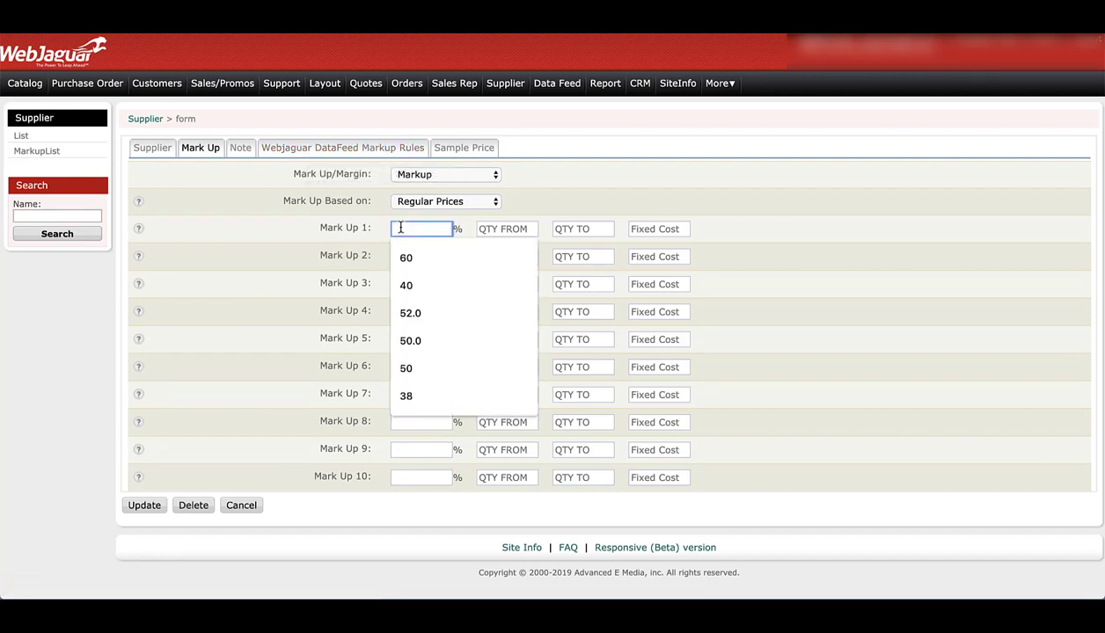
{"action": "type", "text": "40"}
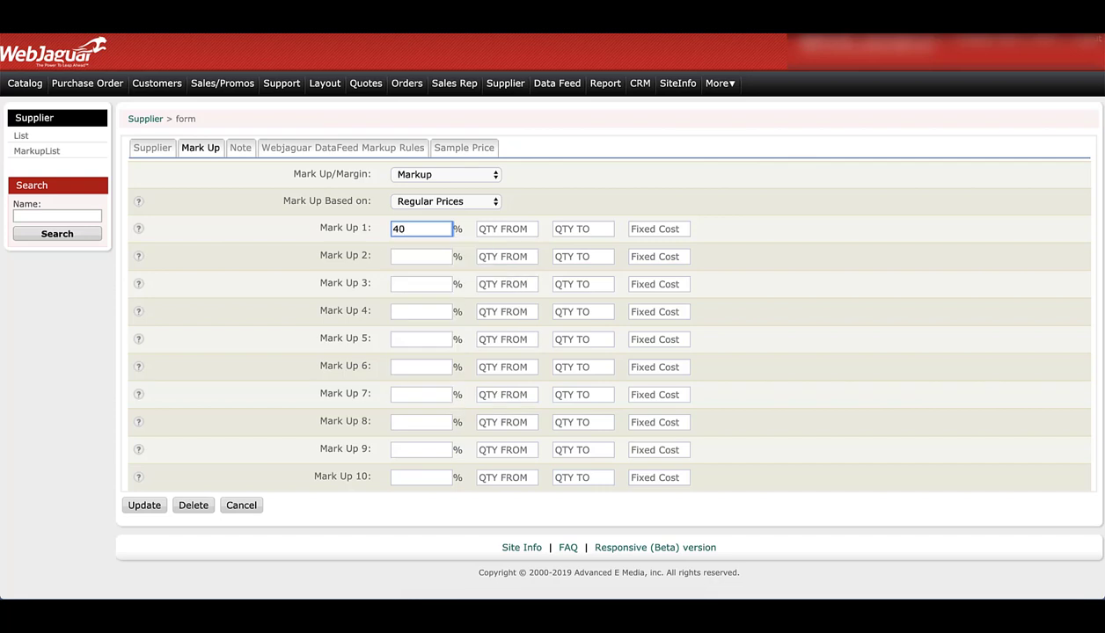
{"action": "left_click", "coordinate": [409, 256]}
{"action": "type", "text": "38"}
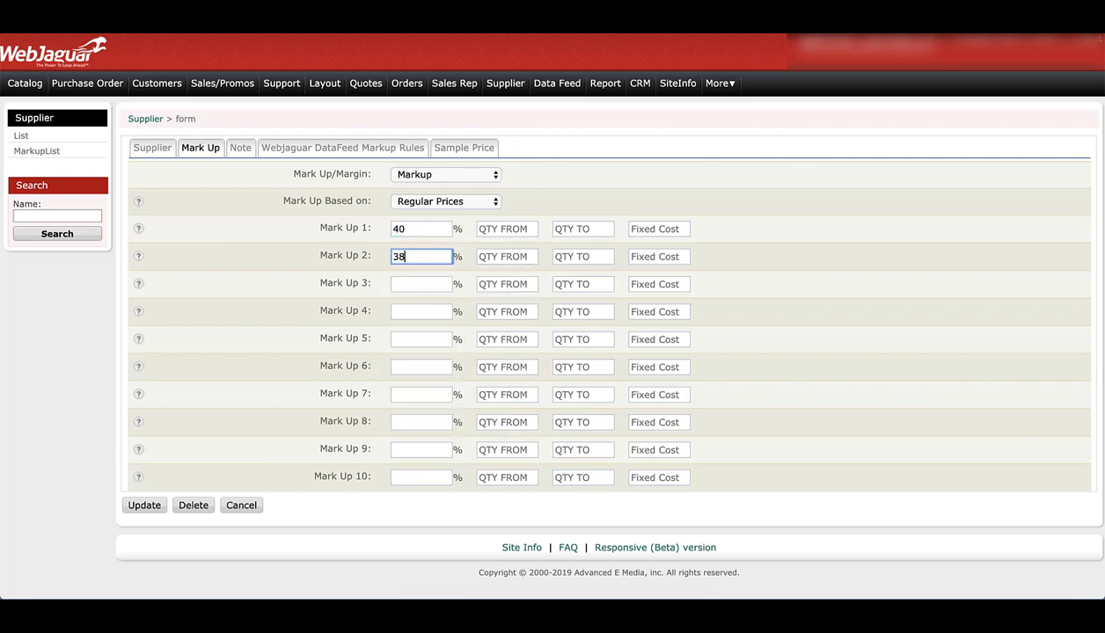
- Set Mark Up 3 to 36%, Mark Up 4 to 34%, Mark Up 5 to 32% and Mark Up 6 to 30% for VIP - AP Specialties
{"action": "left_click", "coordinate": [415, 282]}
{"action": "type", "text": "36"}
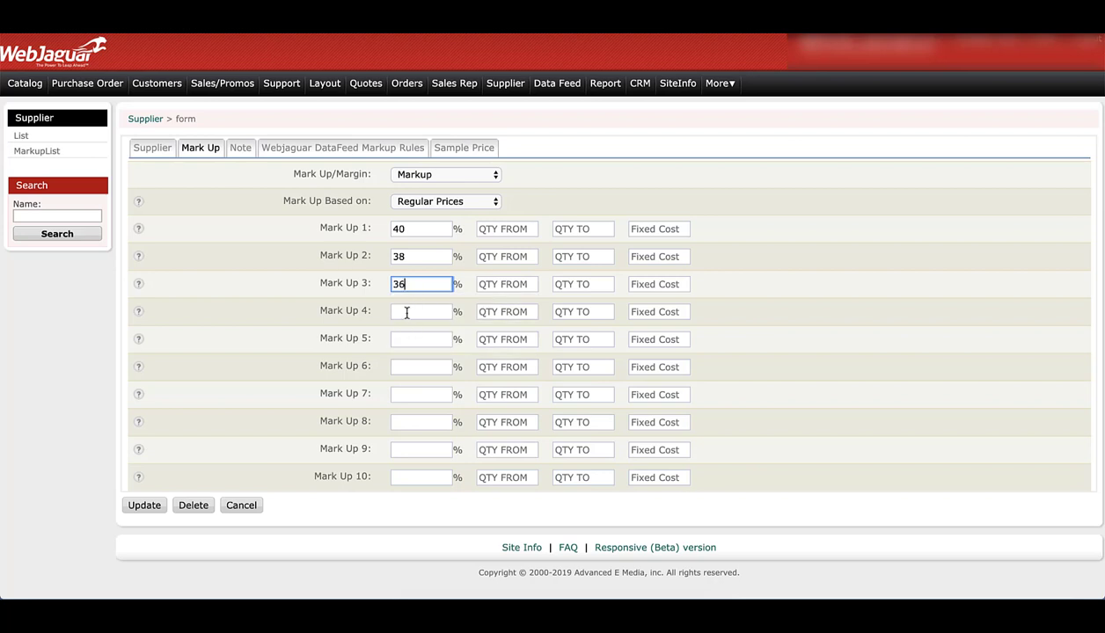
{"action": "left_click", "coordinate": [406, 312]}
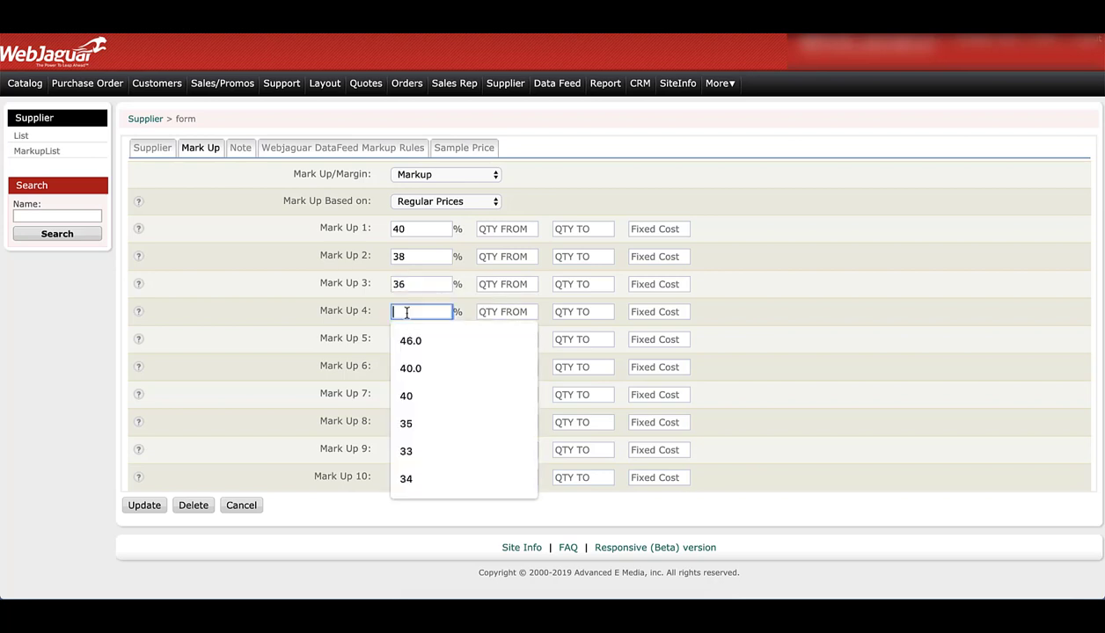
{"action": "type", "text": "34"}
{"action": "left_click", "coordinate": [406, 339]}
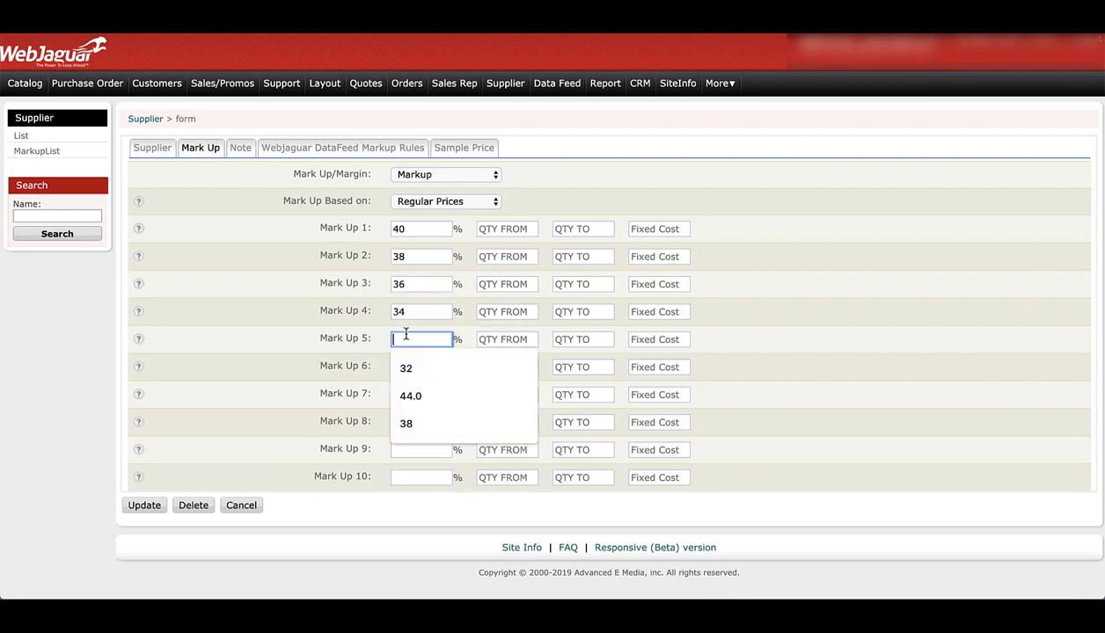
{"action": "type", "text": "32"}
{"action": "left_click", "coordinate": [406, 366]}
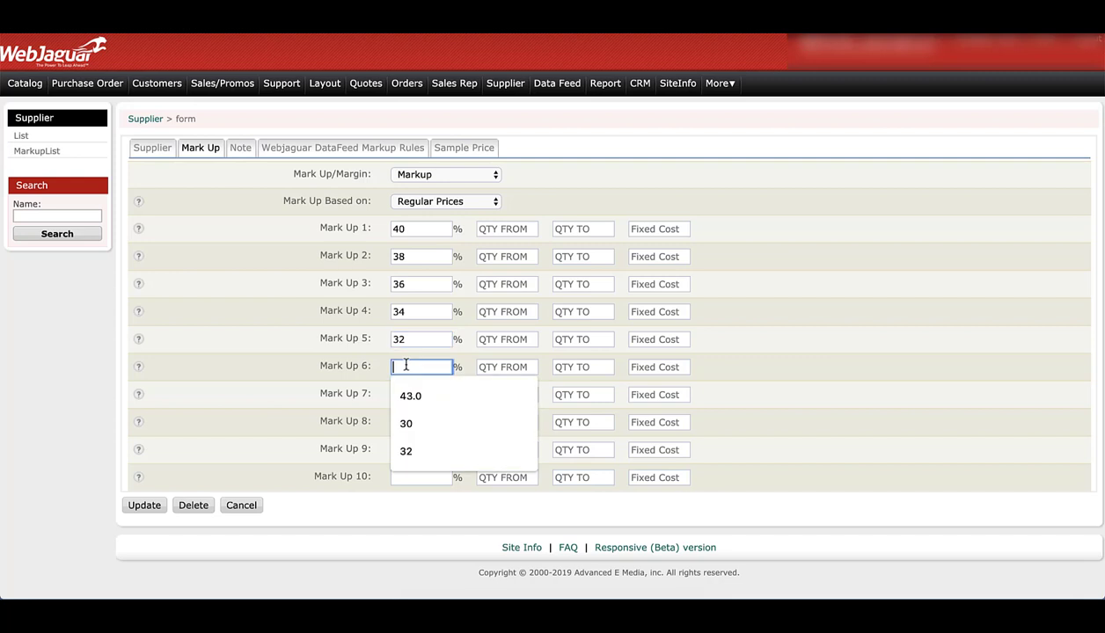
{"action": "type", "text": "30"}
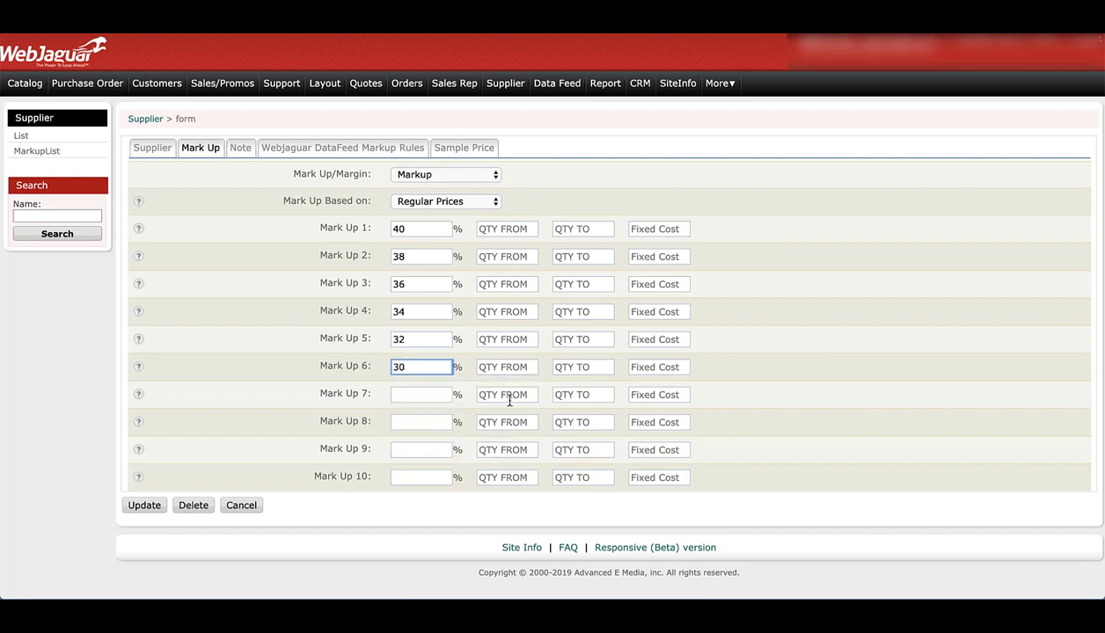
{"action": "left_click", "coordinate": [903, 343]}
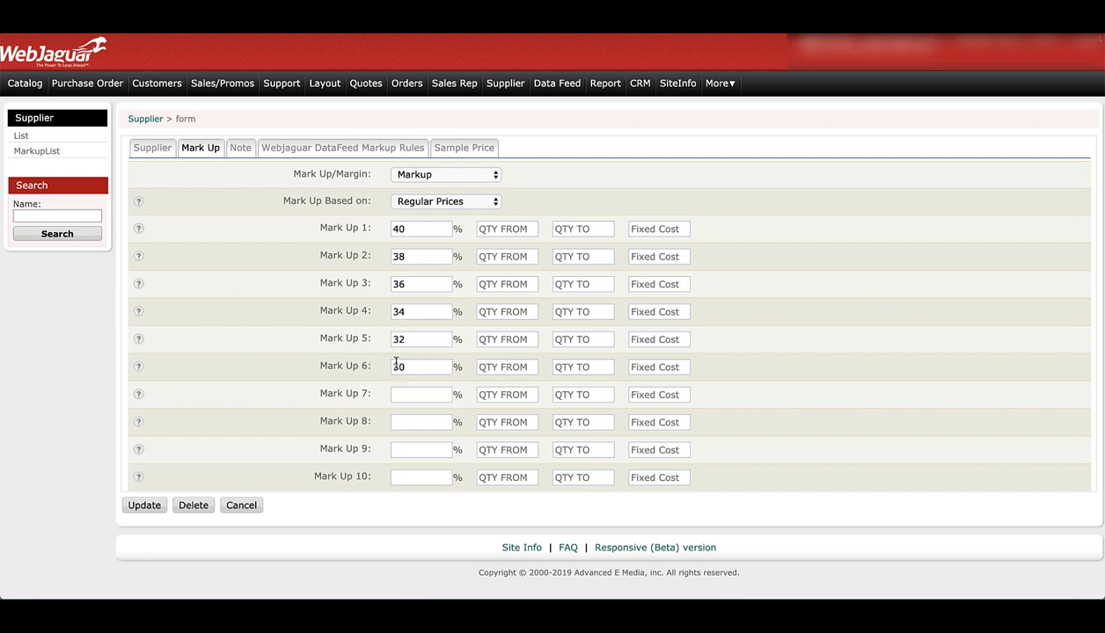
- Leave the VIP - AP Specialties markup form without saving and open that supplier's product list from the supplier overview
{"action": "left_click", "coordinate": [241, 507]}
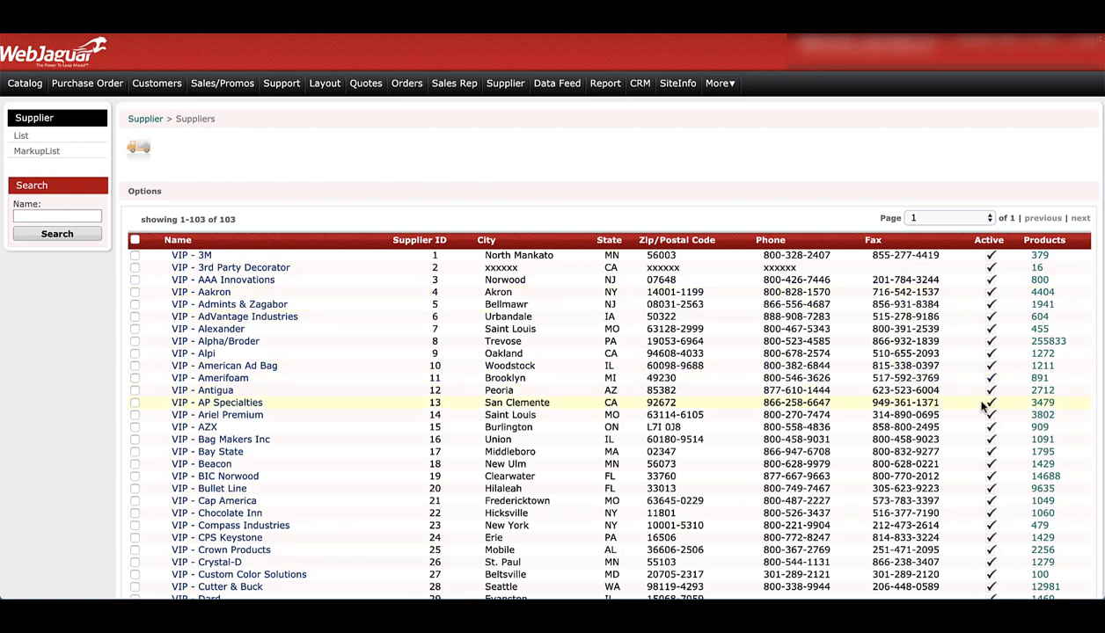
{"action": "left_click", "coordinate": [1042, 406]}
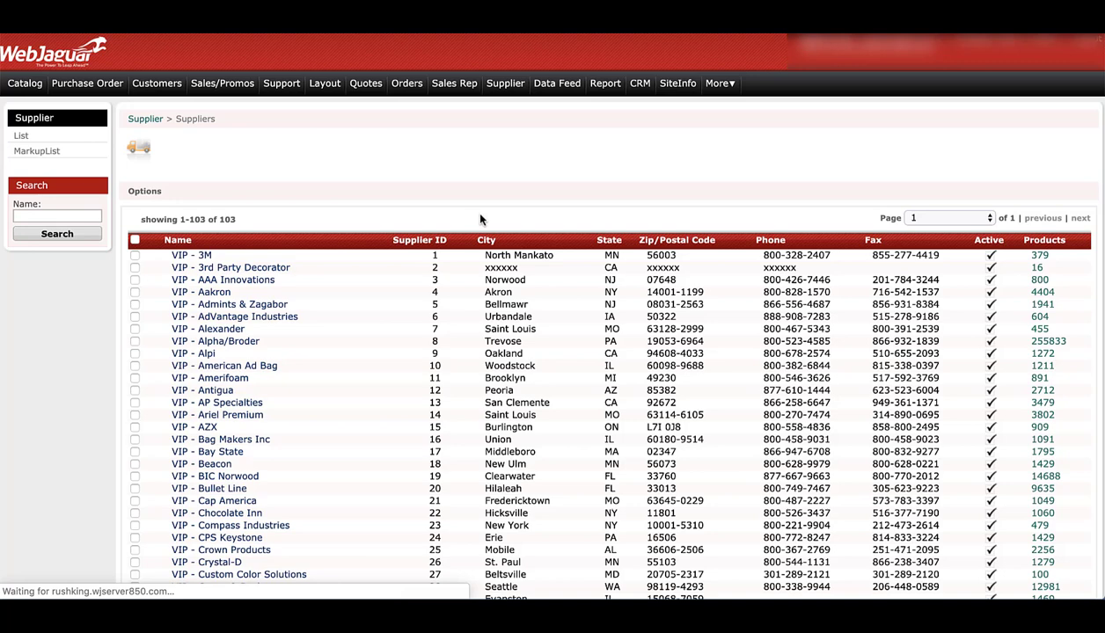
{"action": "scroll", "coordinate": [699, 262], "scroll_direction": "down", "scroll_amount": 3}
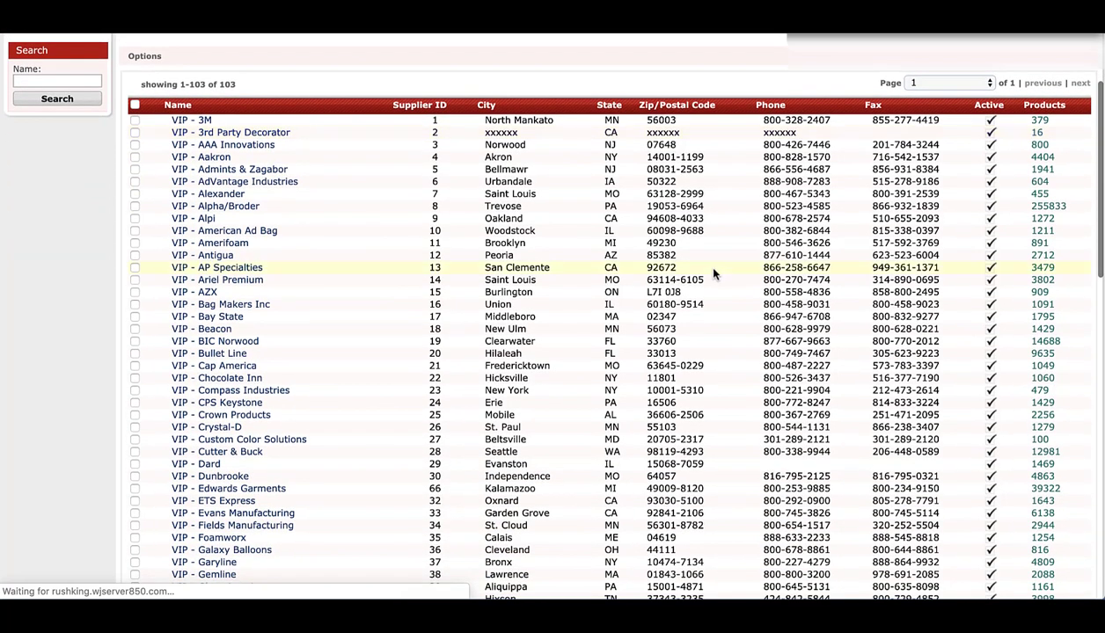
{"action": "left_click", "coordinate": [1041, 271]}
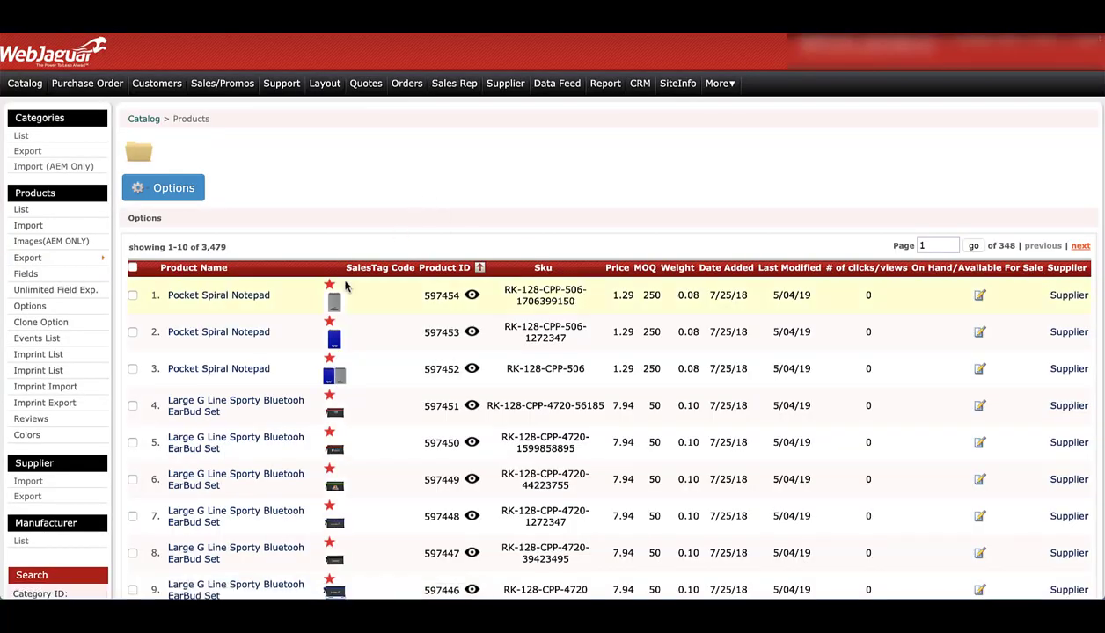
{"action": "left_click", "coordinate": [210, 338]}
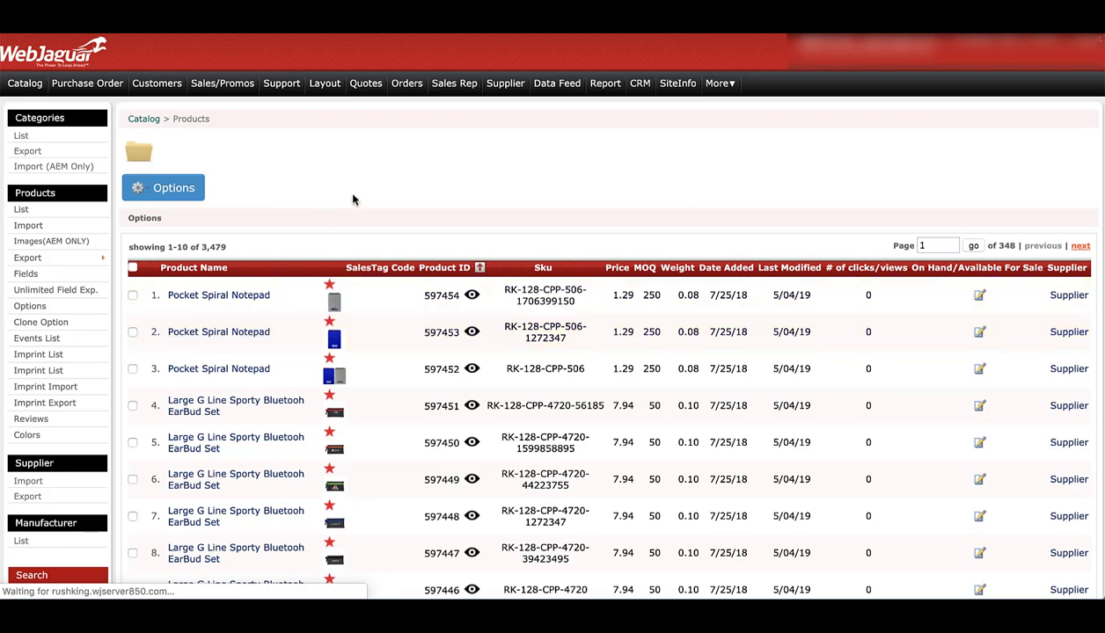
{"action": "scroll", "coordinate": [352, 199], "scroll_direction": "down", "scroll_amount": 1}
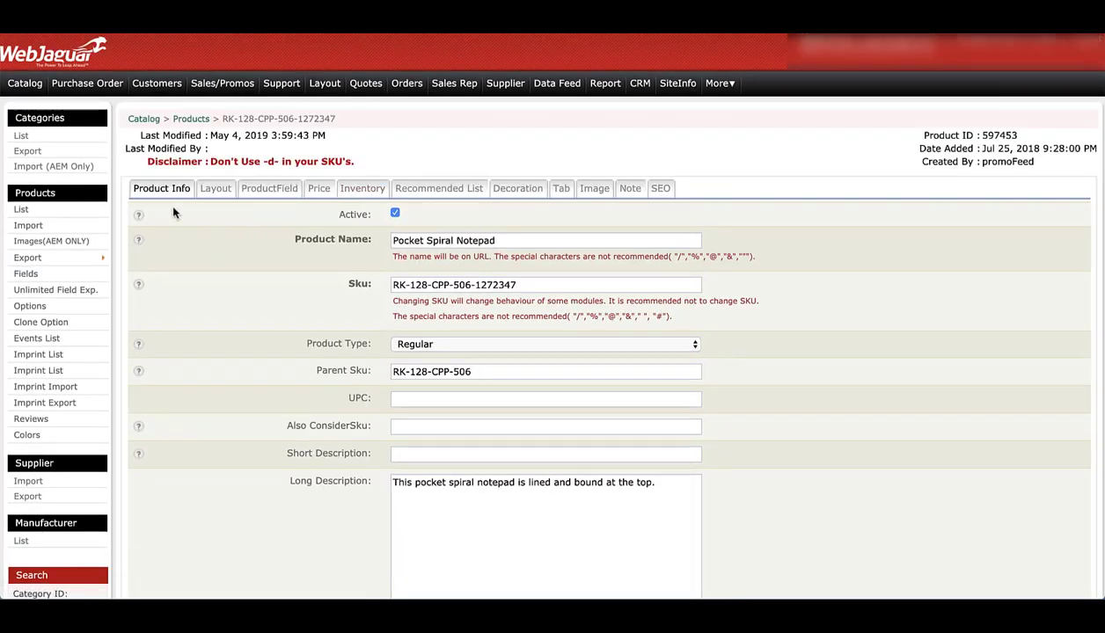
{"action": "left_click", "coordinate": [319, 192]}
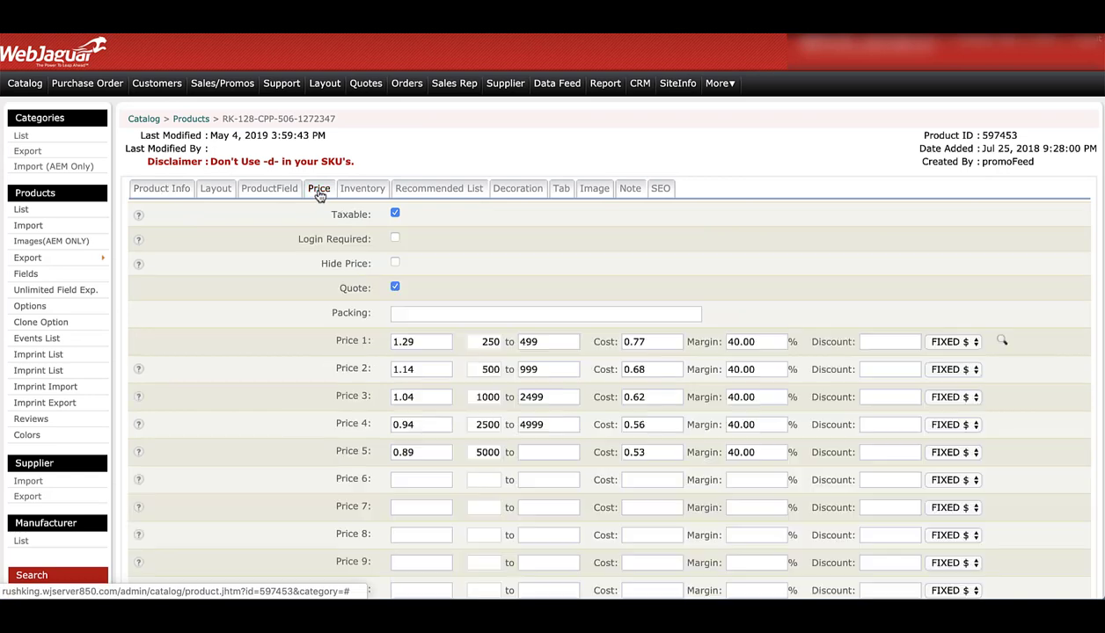
{"action": "scroll", "coordinate": [269, 392], "scroll_direction": "down", "scroll_amount": 3}
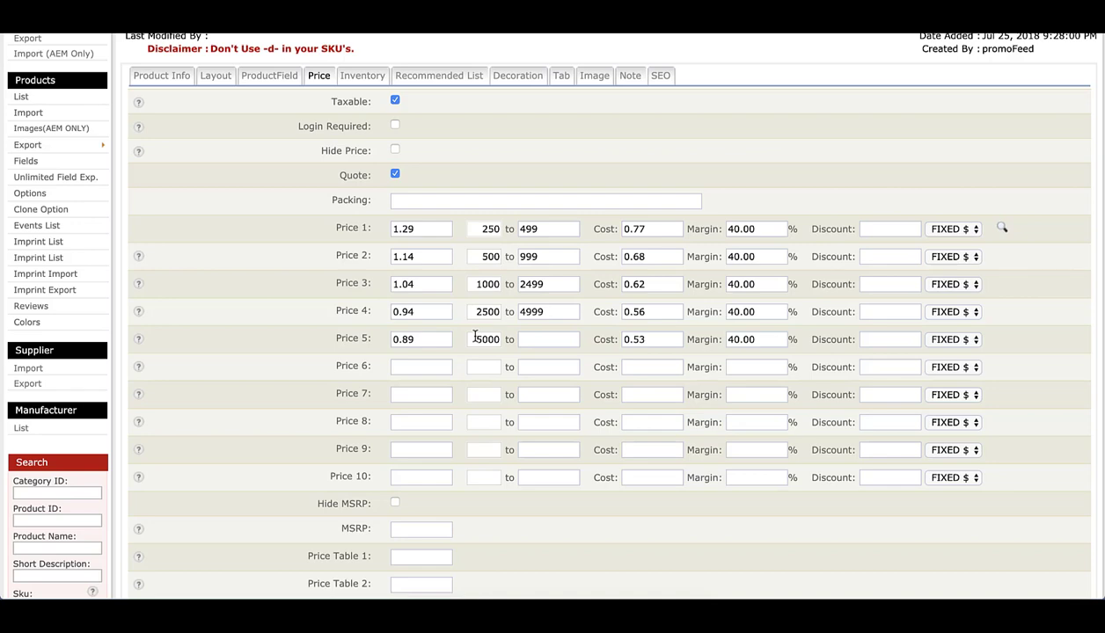
{"action": "scroll", "coordinate": [184, 389], "scroll_direction": "down", "scroll_amount": 3}
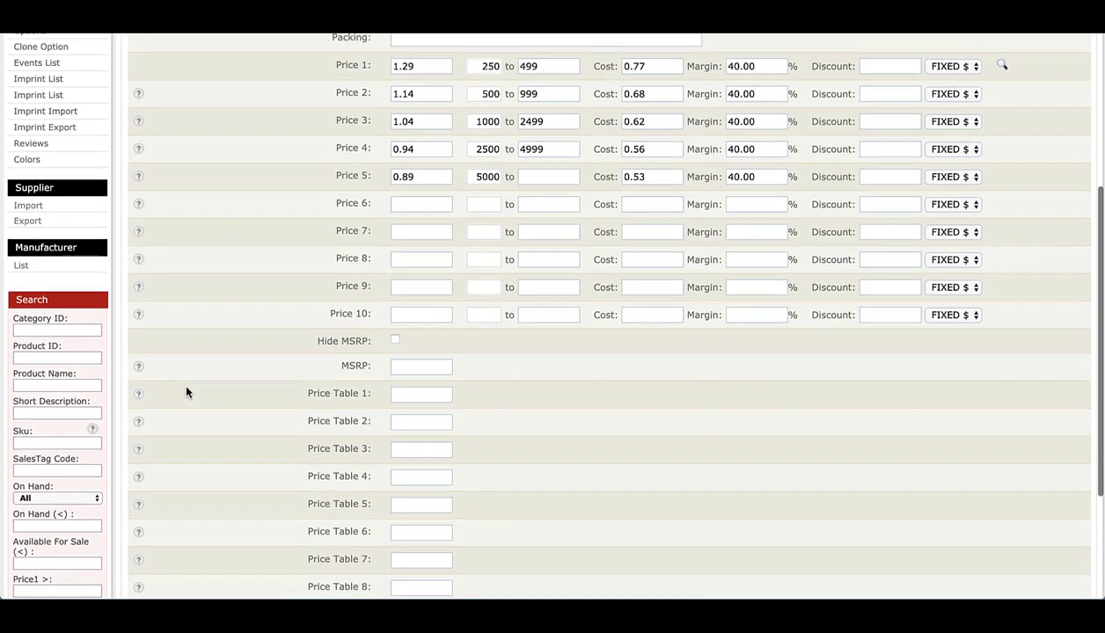